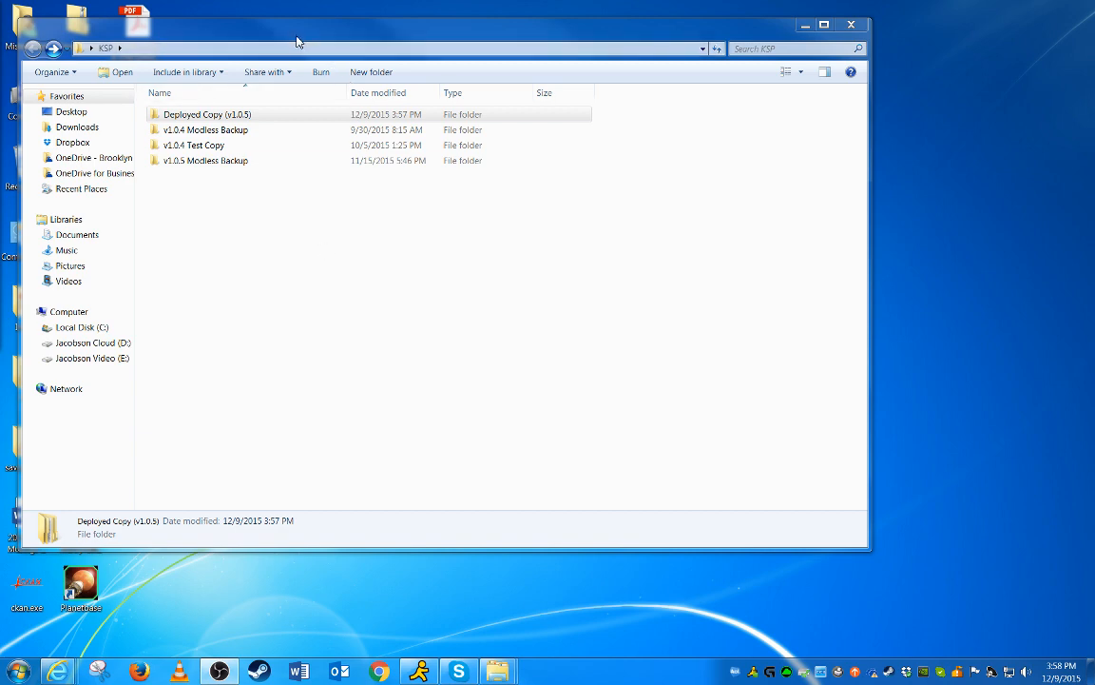
Maximize the KSP folder window
{"action": "left_click_drag", "start_coordinate": [298, 41], "coordinate": [372, 1]}
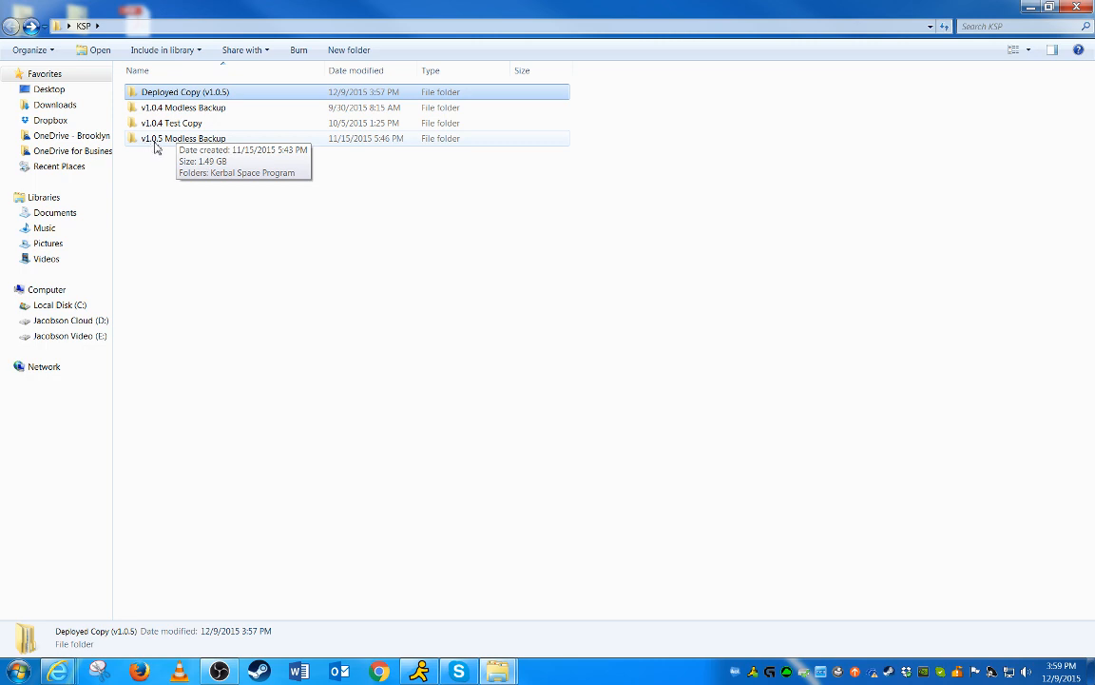
{"action": "left_click", "coordinate": [353, 245]}
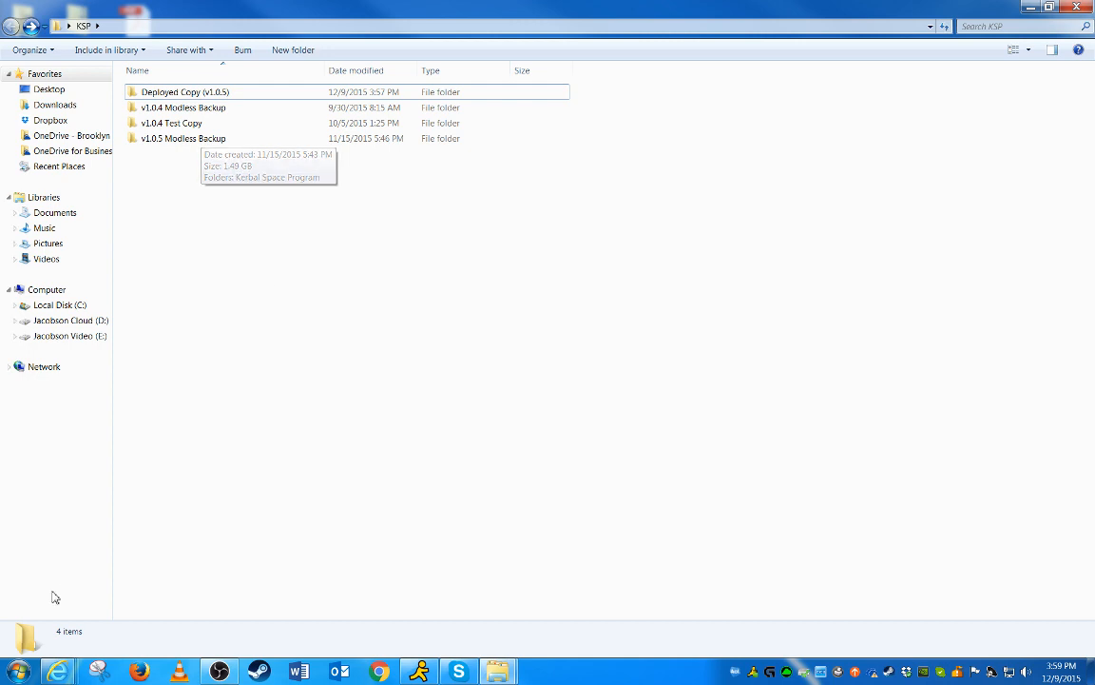
{"action": "left_click", "coordinate": [18, 672]}
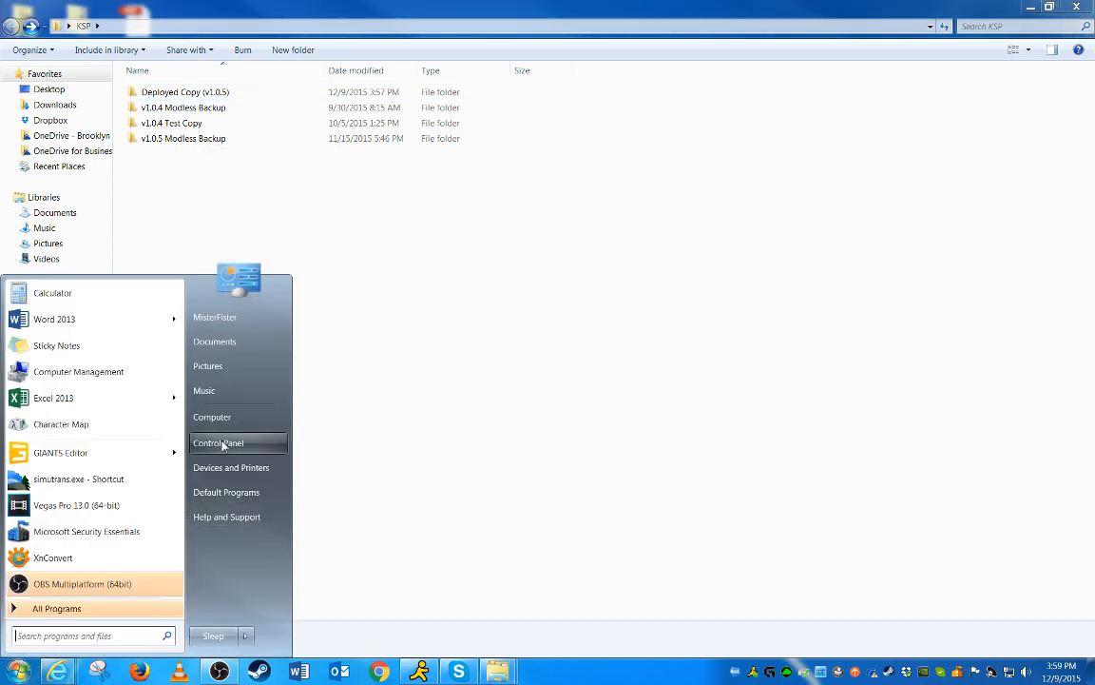
{"action": "left_click", "coordinate": [457, 428]}
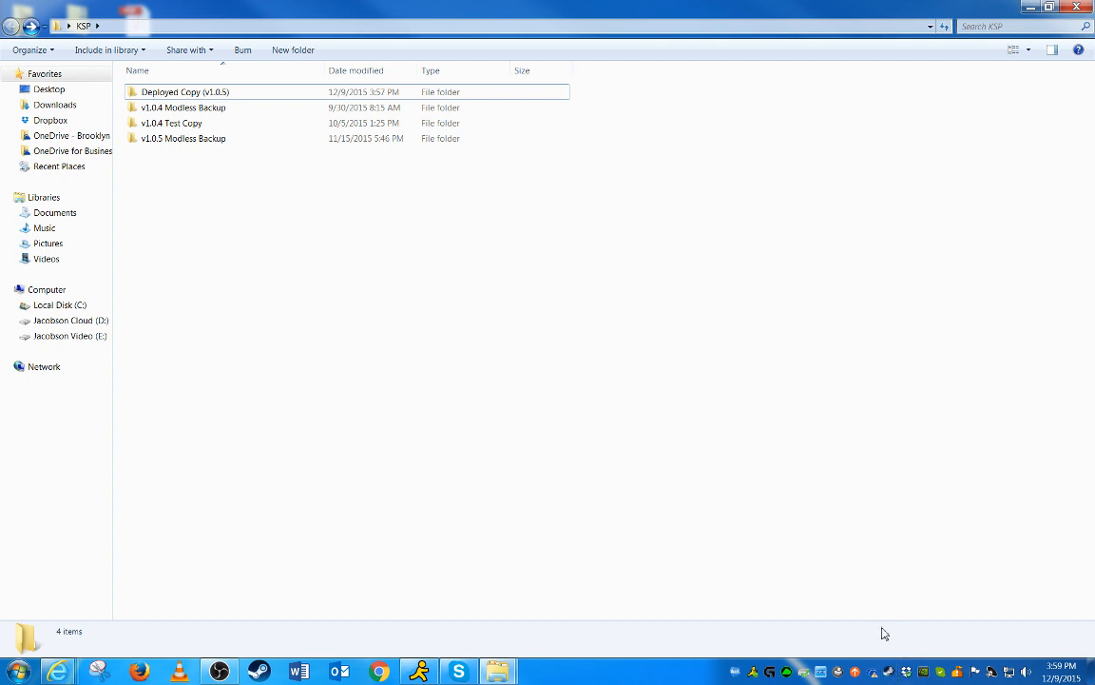
Bring up the Steam library and open Kerbal Space Program's context menu
{"action": "left_click", "coordinate": [890, 673]}
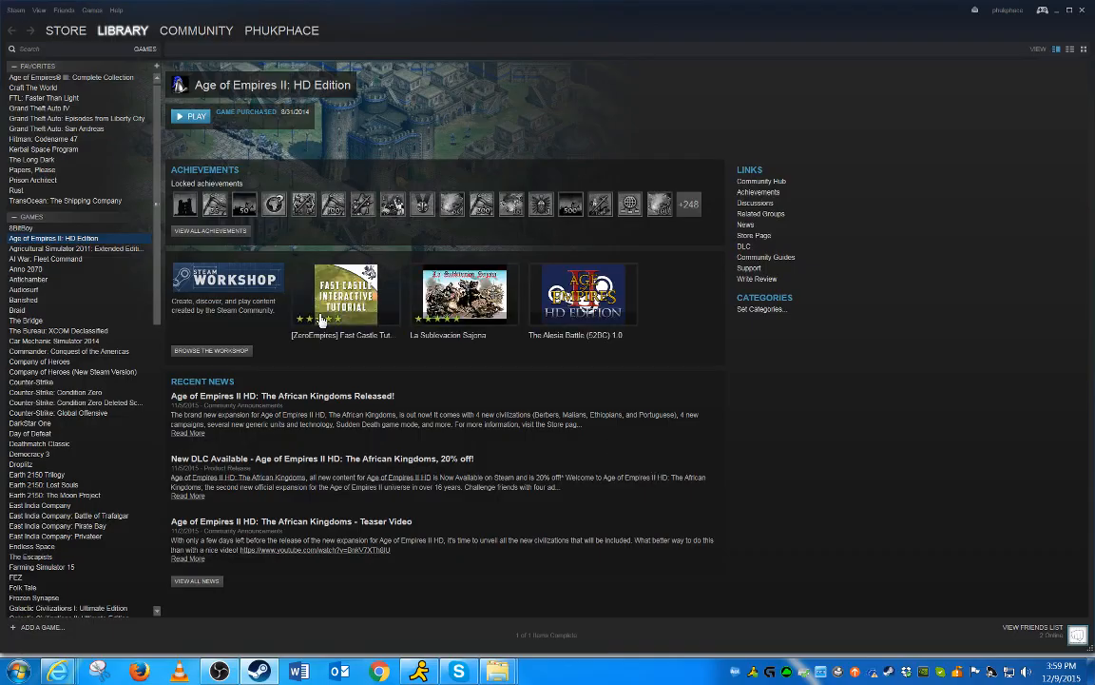
{"action": "right_click", "coordinate": [49, 150]}
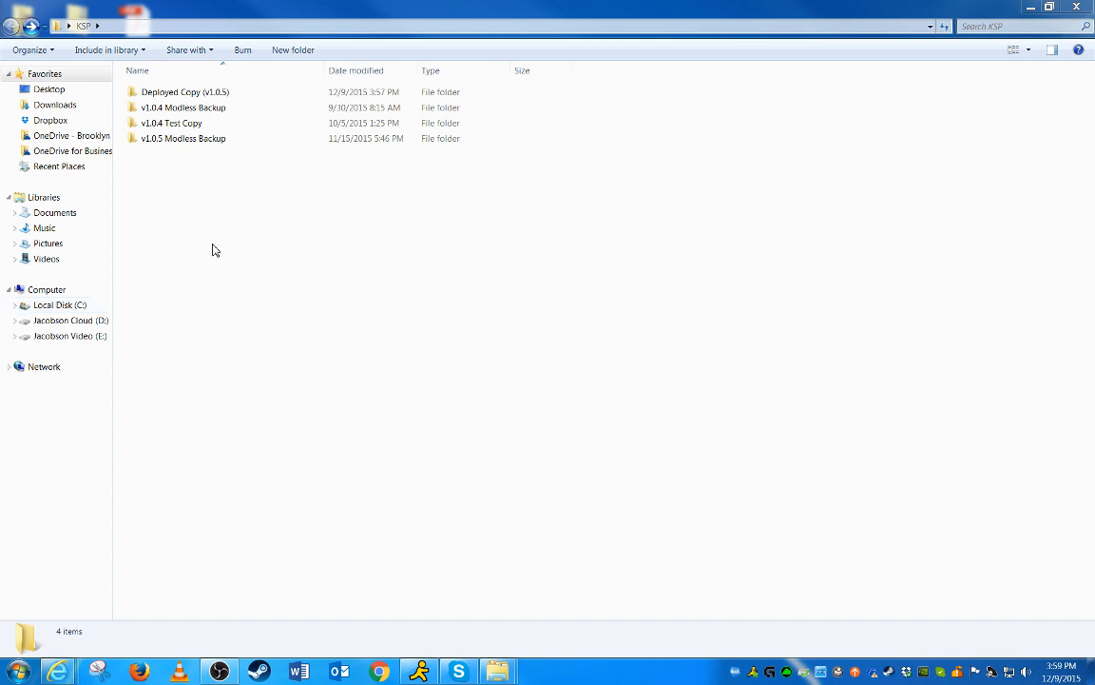
Browse to the steamapps common folder in Steam on the Jacobson Cloud (D:) drive and scan the game folders
{"action": "left_click", "coordinate": [69, 322]}
{"action": "double_click", "coordinate": [155, 187]}
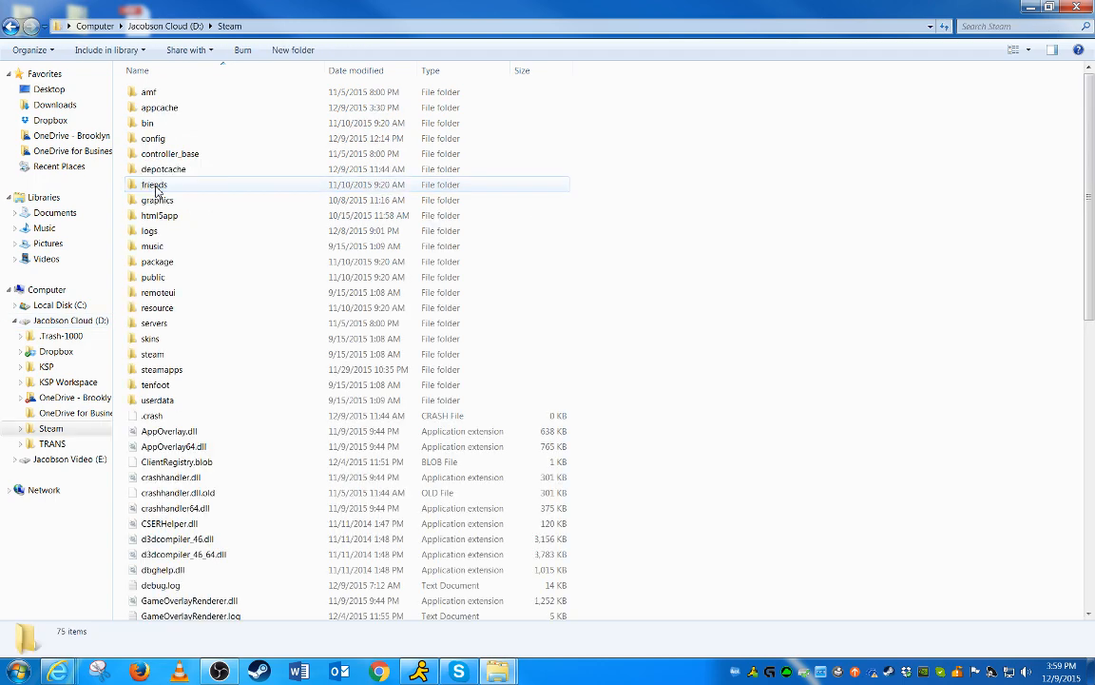
{"action": "double_click", "coordinate": [176, 373]}
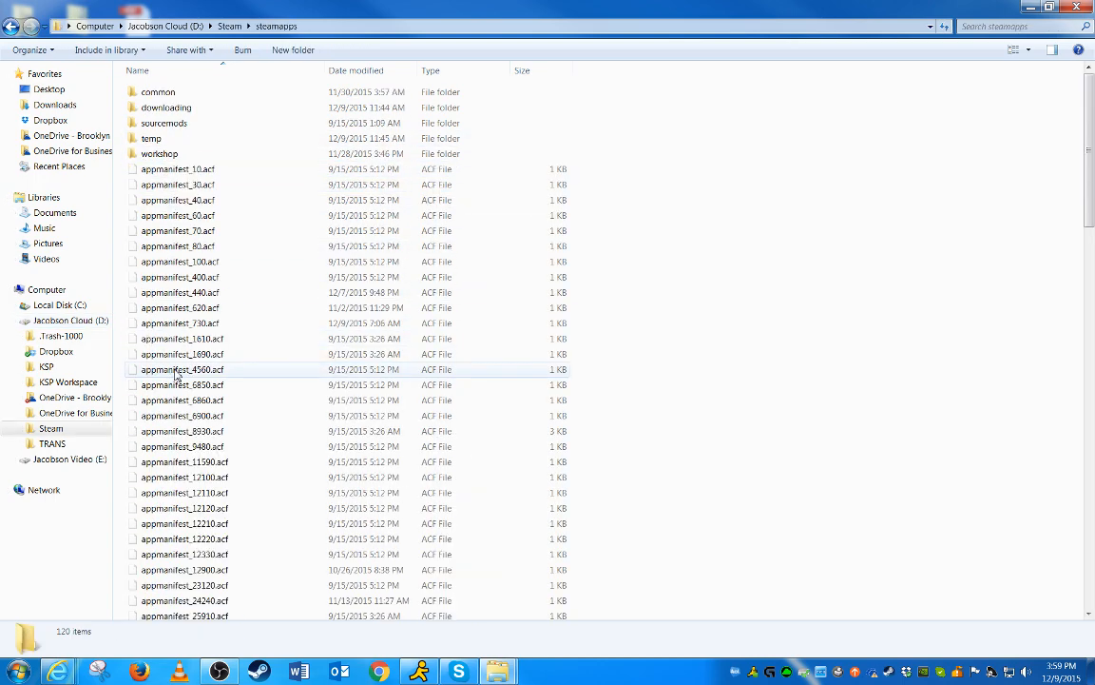
{"action": "double_click", "coordinate": [171, 93]}
{"action": "scroll", "coordinate": [238, 226], "scroll_direction": "down", "scroll_amount": 20}
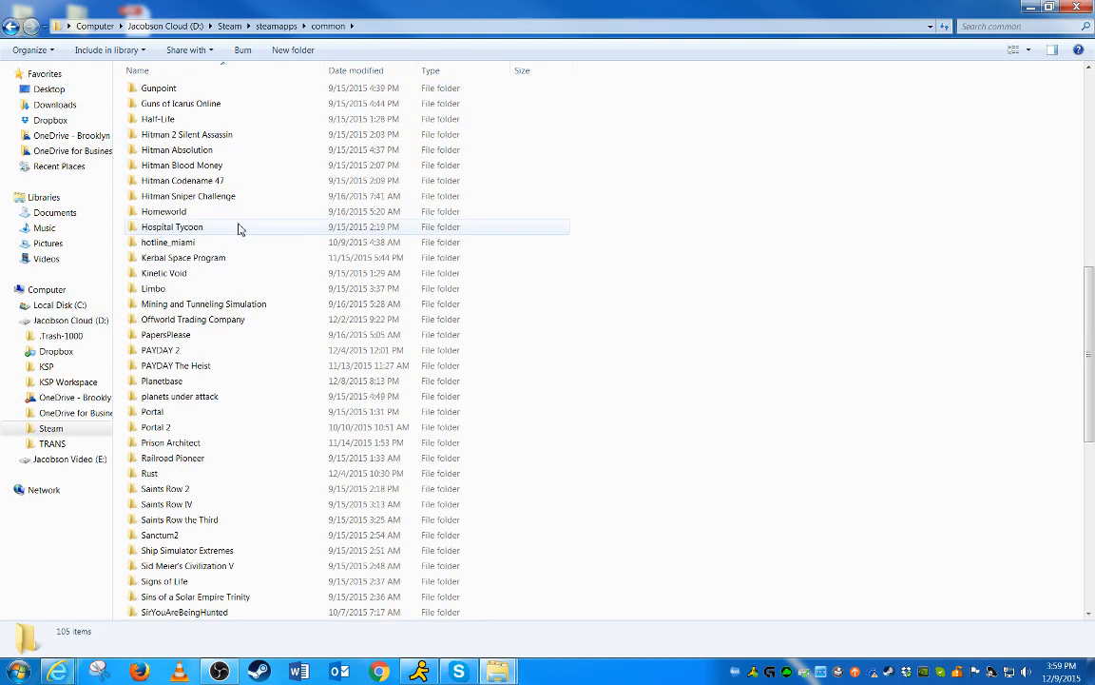
{"action": "scroll", "coordinate": [237, 228], "scroll_direction": "up", "scroll_amount": 20}
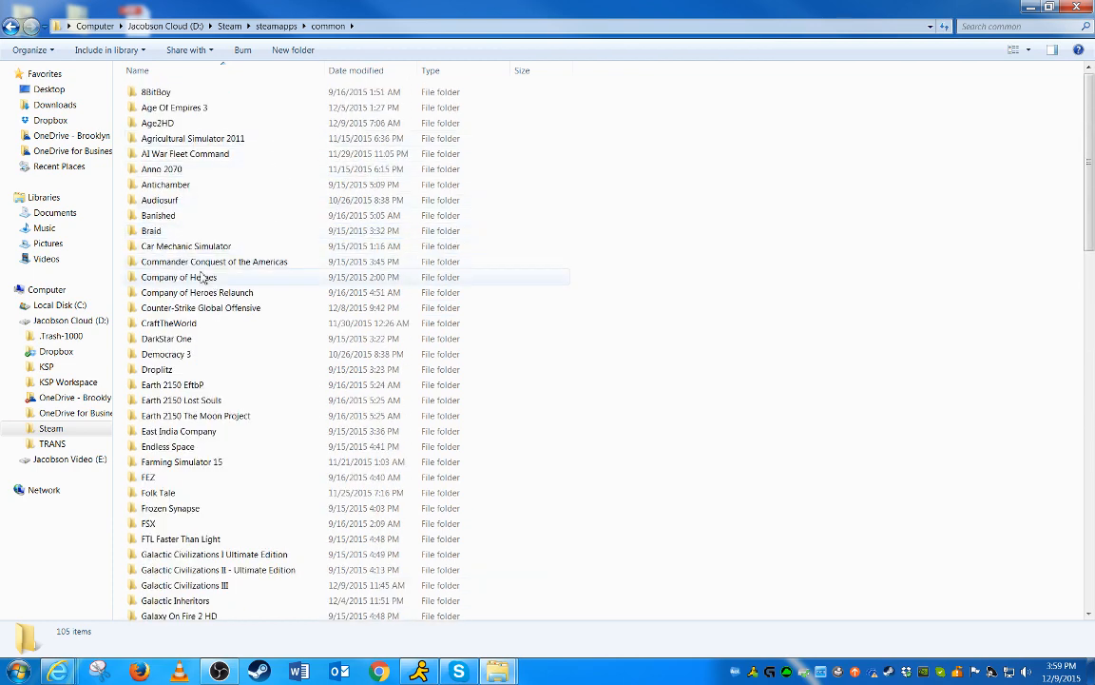
Close the common game folder window
{"action": "left_click", "coordinate": [168, 417]}
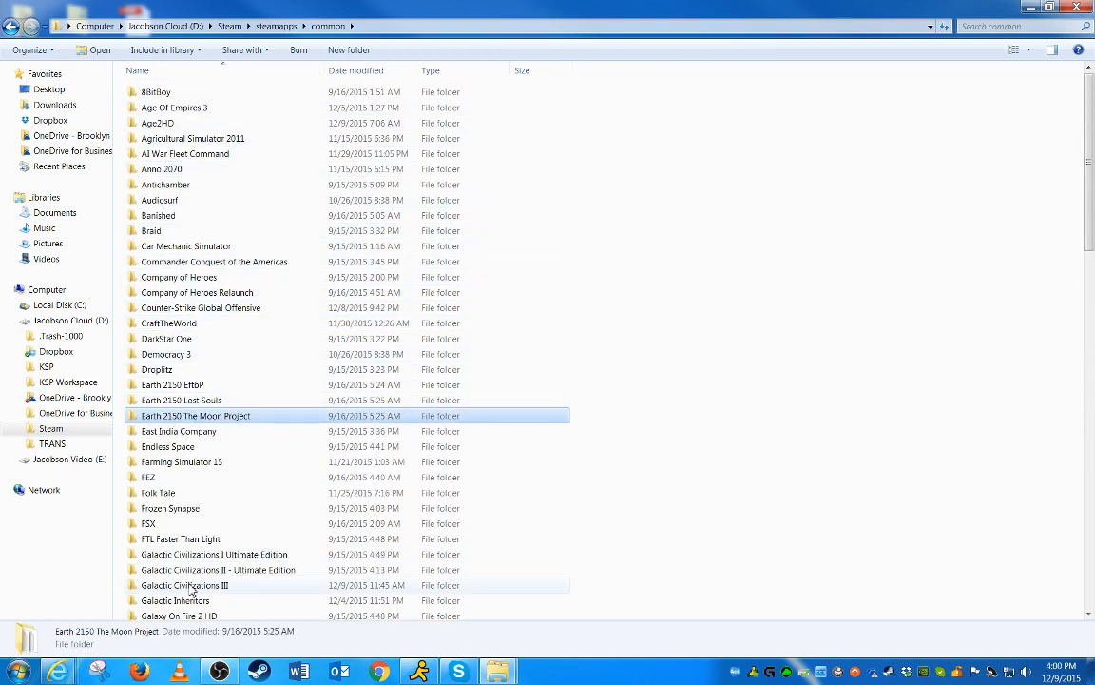
{"action": "left_click", "coordinate": [1077, 8]}
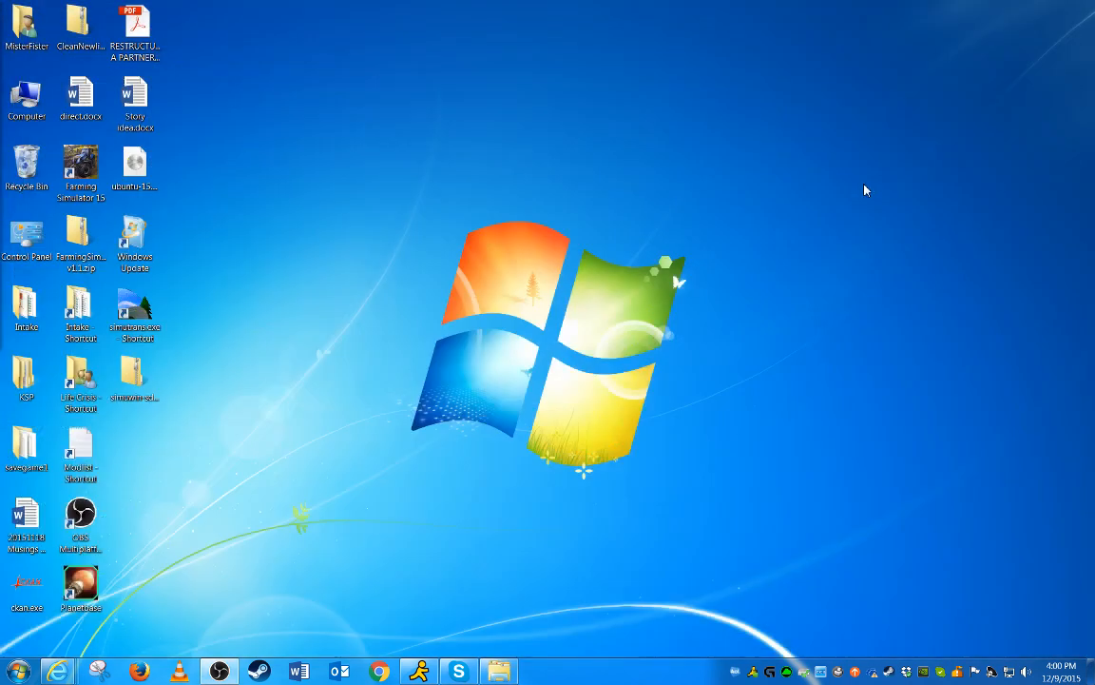
{"action": "left_click", "coordinate": [505, 669]}
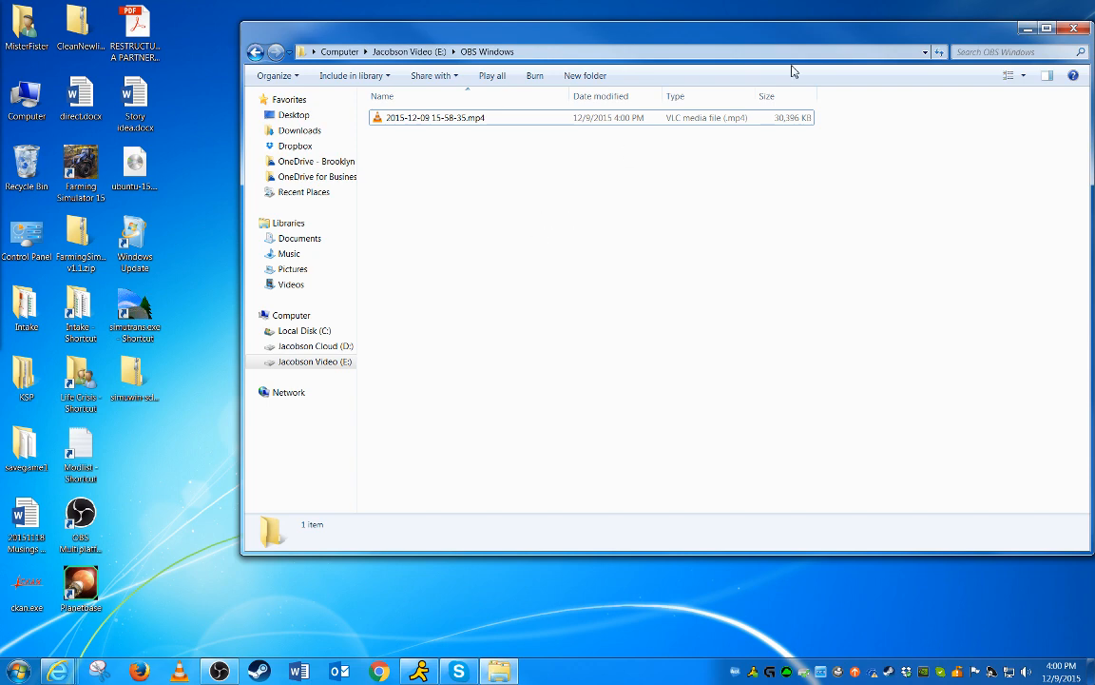
{"action": "left_click", "coordinate": [1027, 30]}
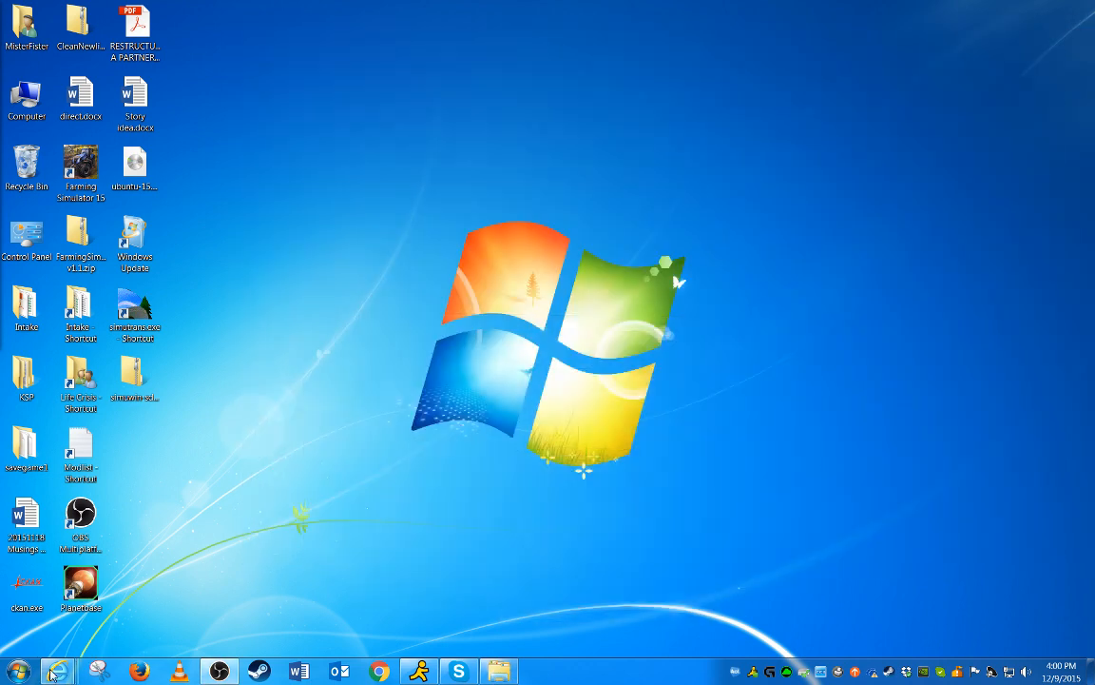
Open the KSP folder from the desktop
{"action": "double_click", "coordinate": [23, 385]}
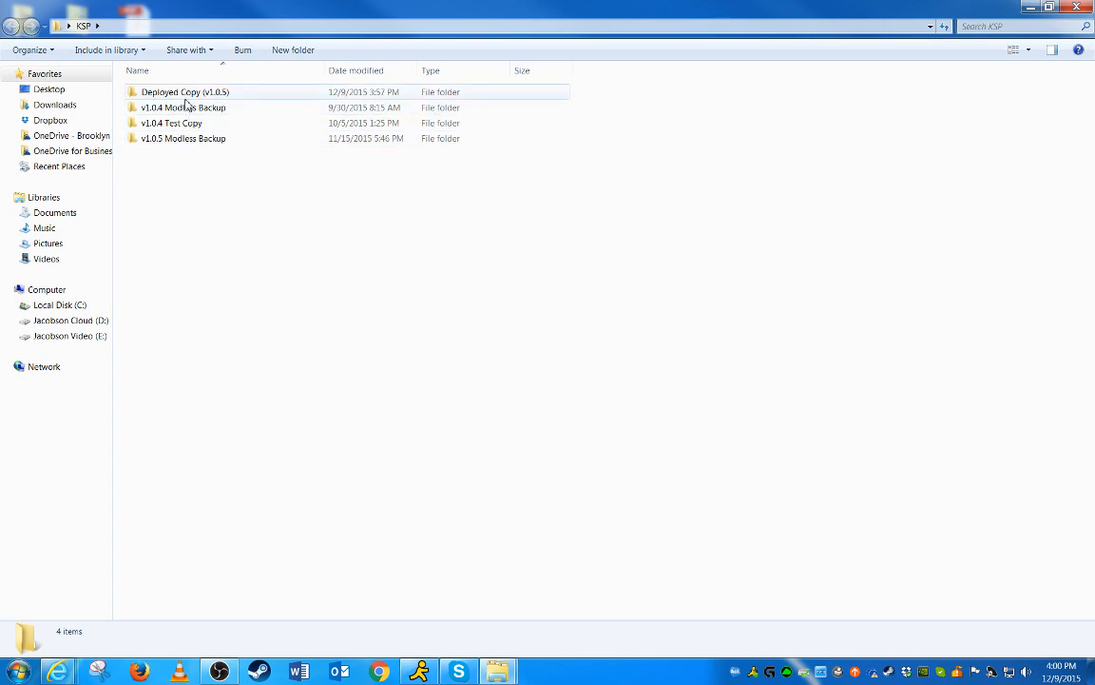
Open Kerbal Space Program's context menu in the Steam library, dismiss it, and minimize Steam
{"action": "left_click", "coordinate": [888, 676]}
{"action": "right_click", "coordinate": [28, 149]}
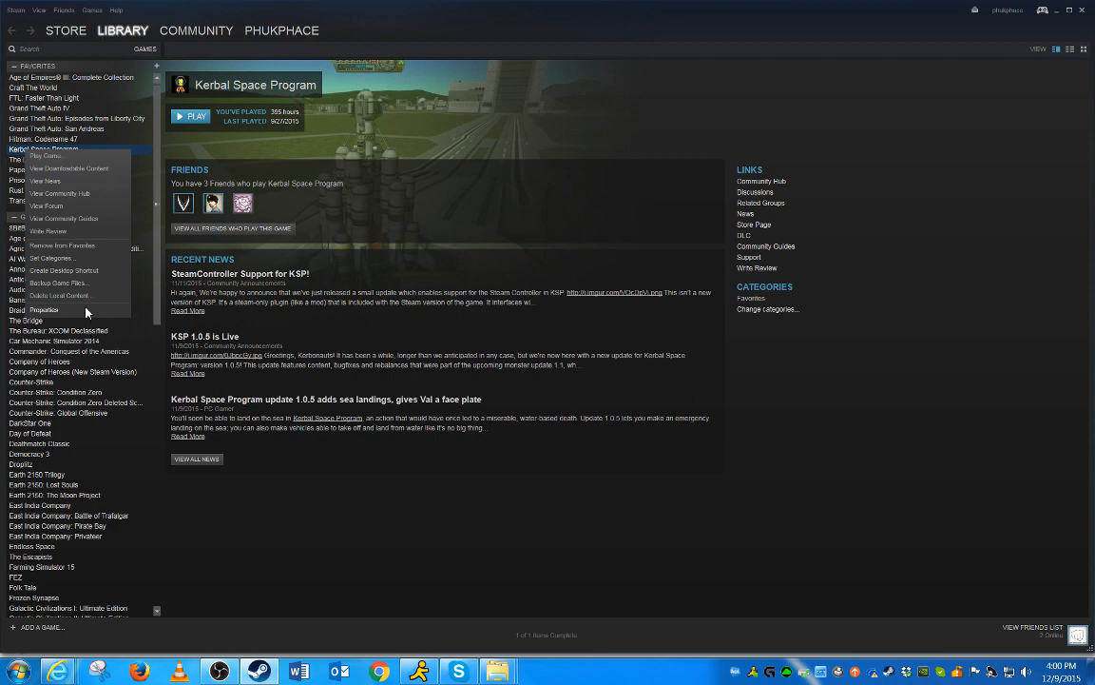
{"action": "left_click", "coordinate": [518, 98]}
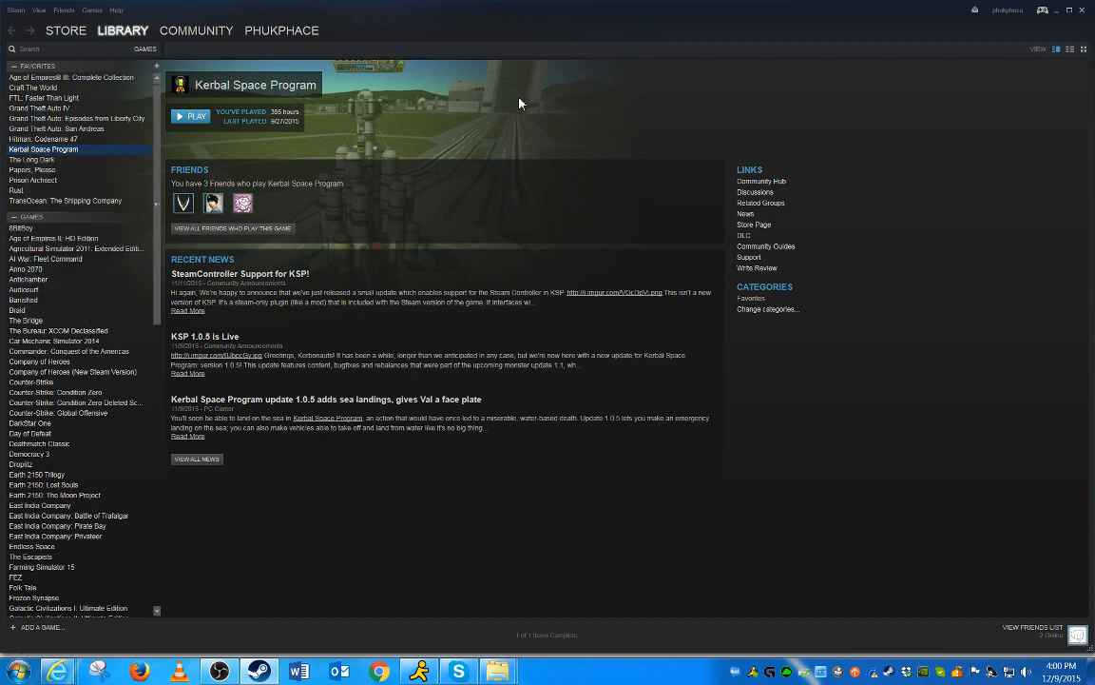
{"action": "left_click", "coordinate": [1058, 13]}
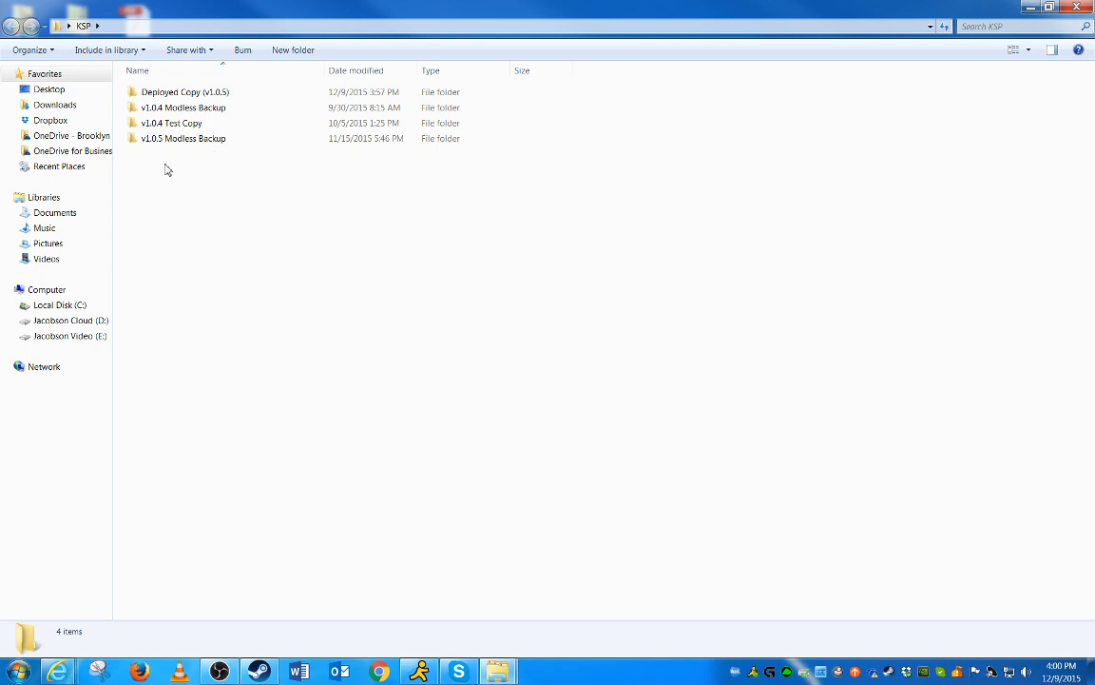
Compare the v1.0.4 Test Copy and v1.0.5 Modless Backup folders in the KSP folder
{"action": "mouse_move", "coordinate": [155, 148]}
{"action": "left_click", "coordinate": [207, 142]}
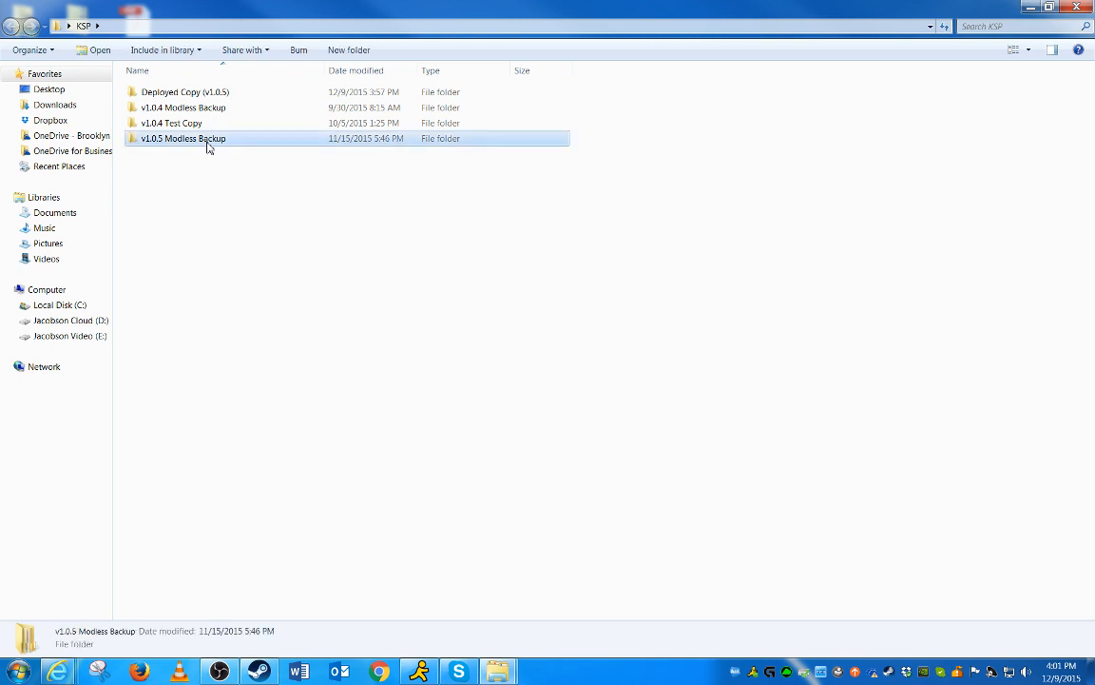
{"action": "left_click", "coordinate": [174, 121]}
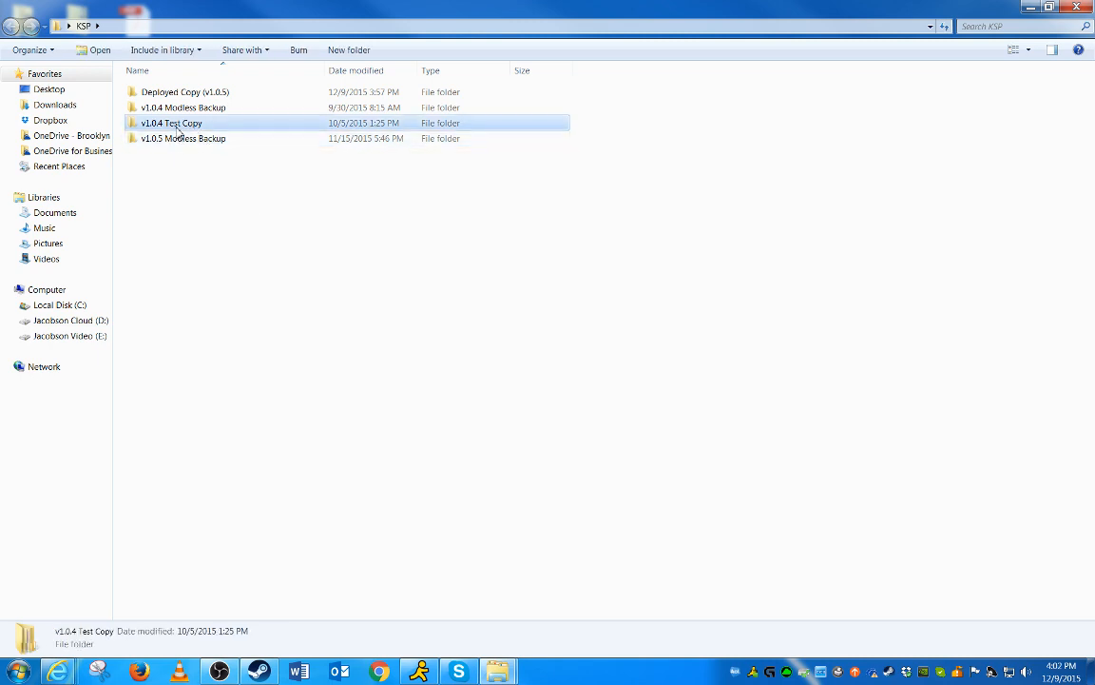
{"action": "left_click", "coordinate": [171, 139]}
{"action": "left_click", "coordinate": [187, 125]}
{"action": "left_click", "coordinate": [183, 141]}
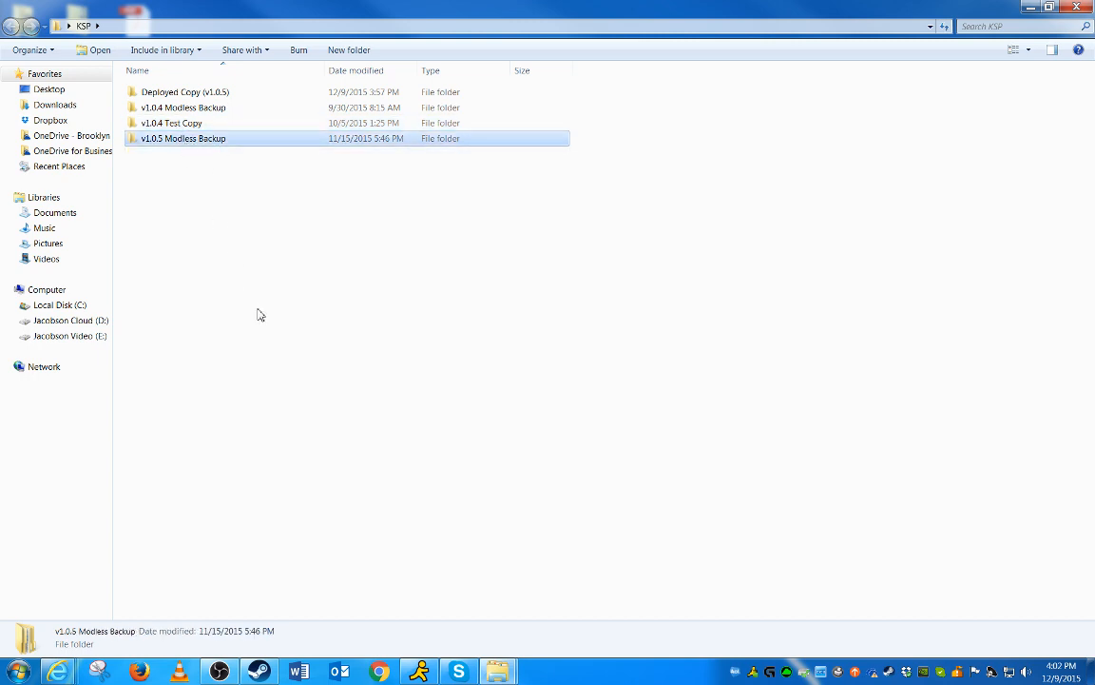
Open the GameData folder inside Deployed Copy (v1.0.5)'s Kerbal Space Program folder and select the Squad folder
{"action": "double_click", "coordinate": [195, 94]}
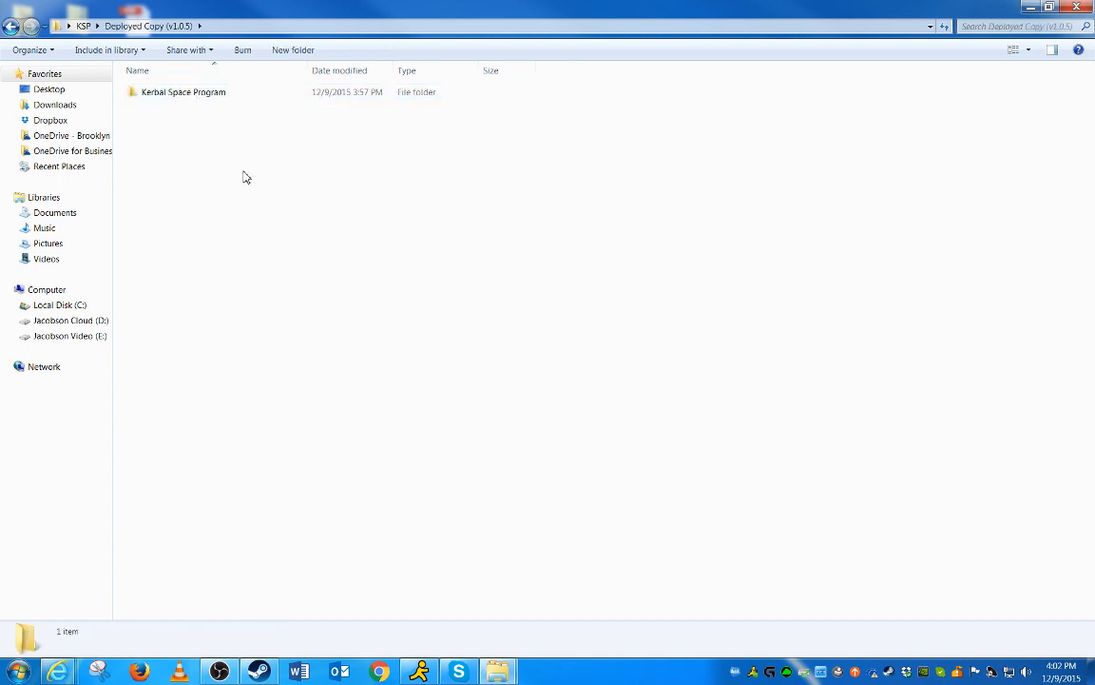
{"action": "double_click", "coordinate": [177, 98]}
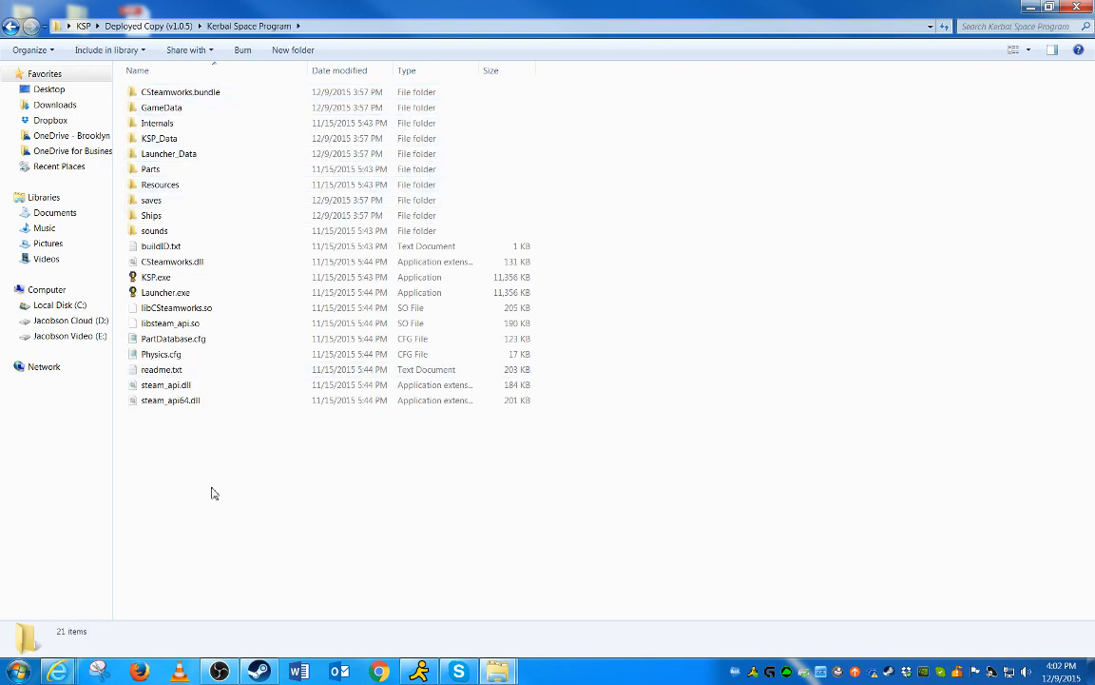
{"action": "double_click", "coordinate": [162, 107]}
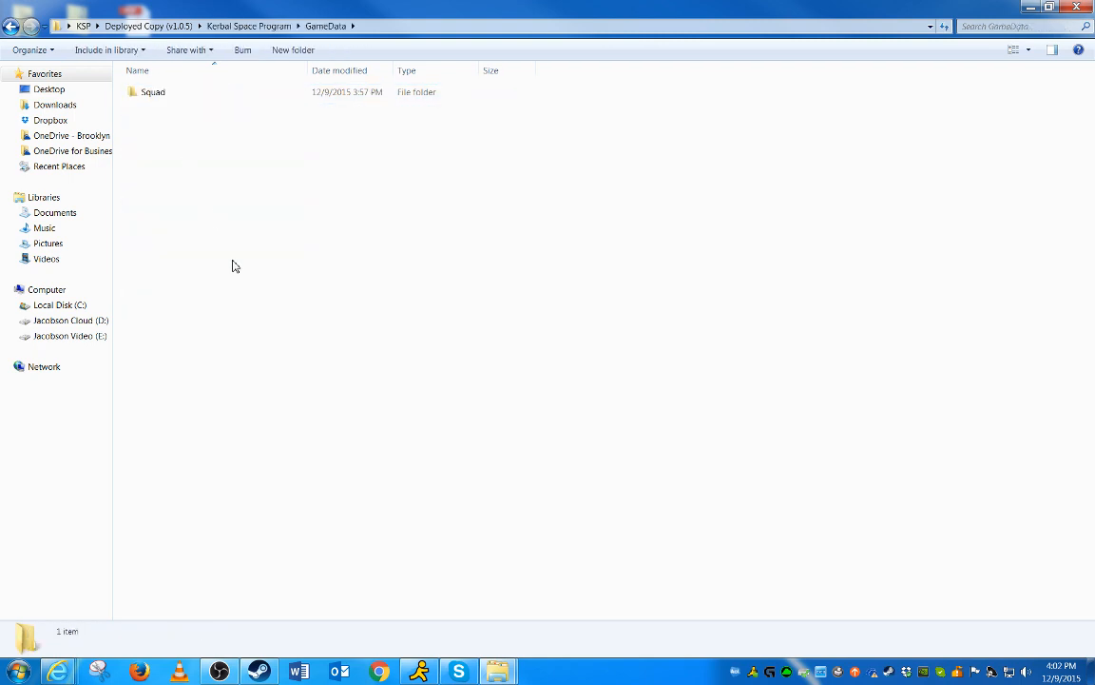
{"action": "key", "text": "BackSpace"}
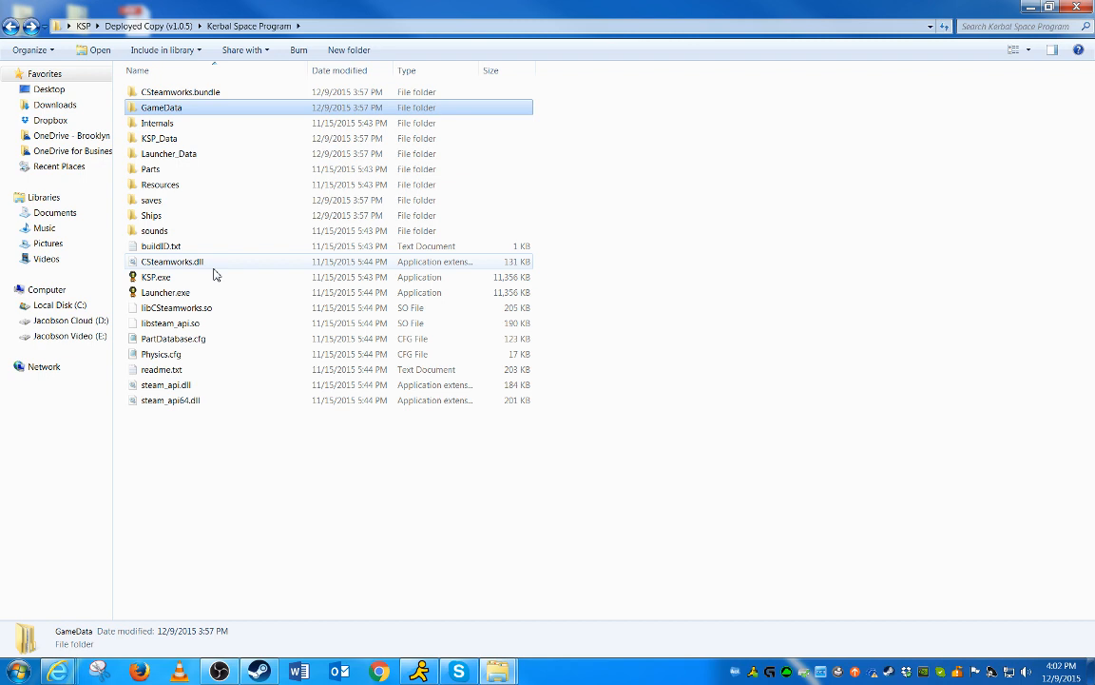
{"action": "double_click", "coordinate": [157, 110]}
{"action": "left_click", "coordinate": [158, 96]}
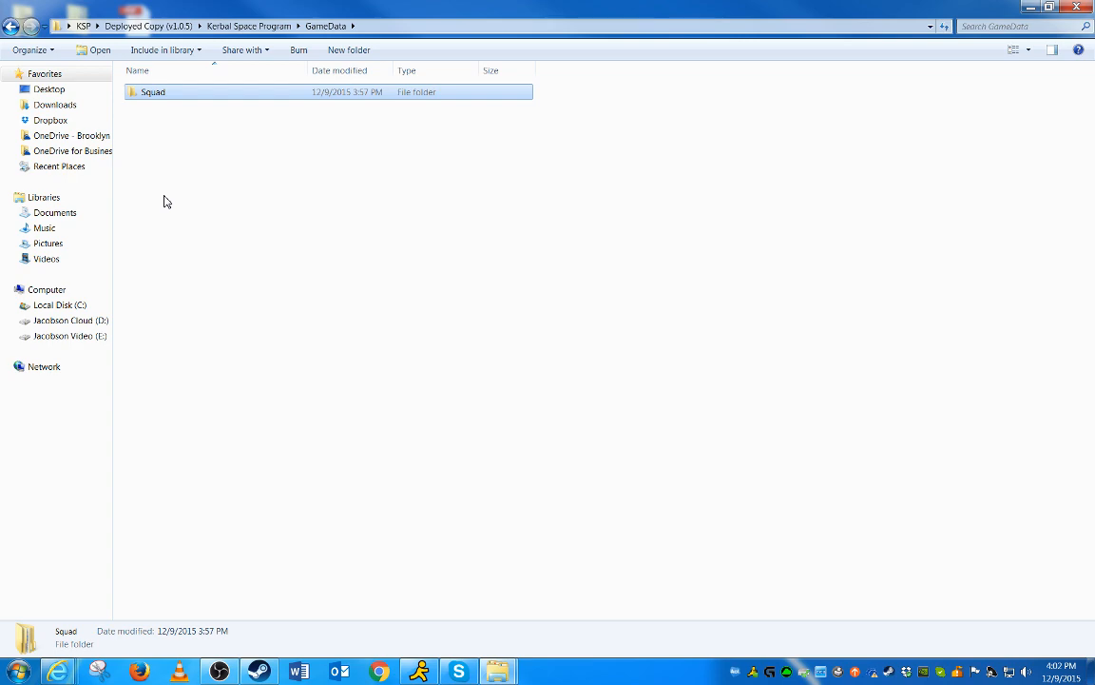
Minimize the folder window and switch to the B9 Aerospace Pack page on Kerbal Stuff in the browser
{"action": "left_click", "coordinate": [1030, 6]}
{"action": "mouse_move", "coordinate": [58, 670]}
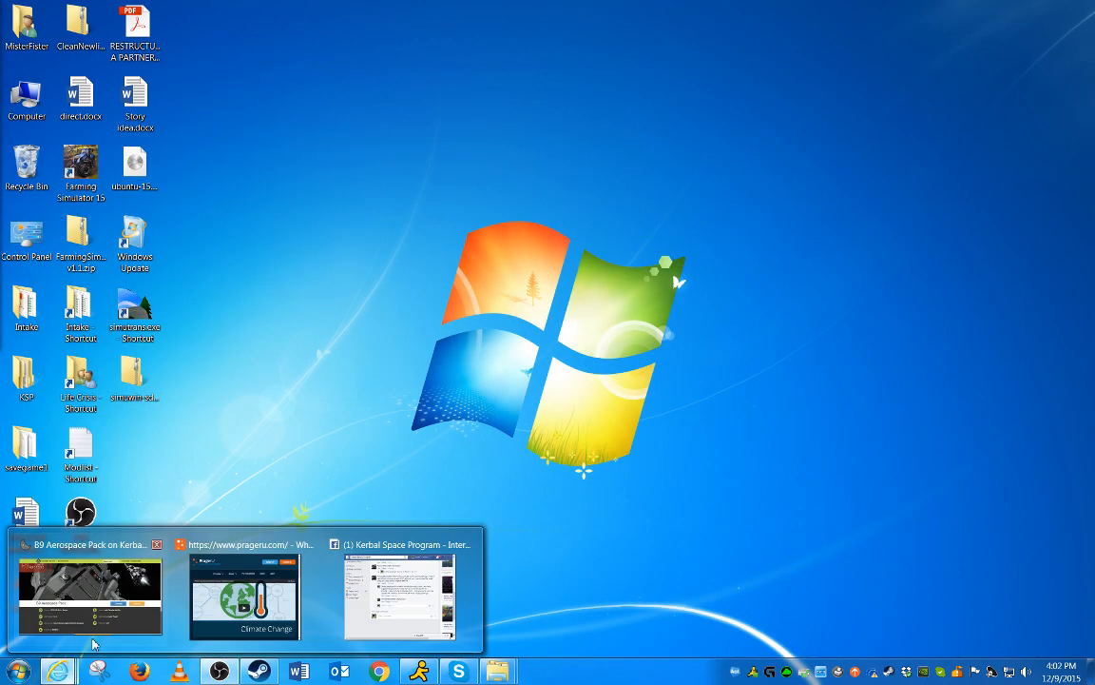
{"action": "left_click", "coordinate": [118, 608]}
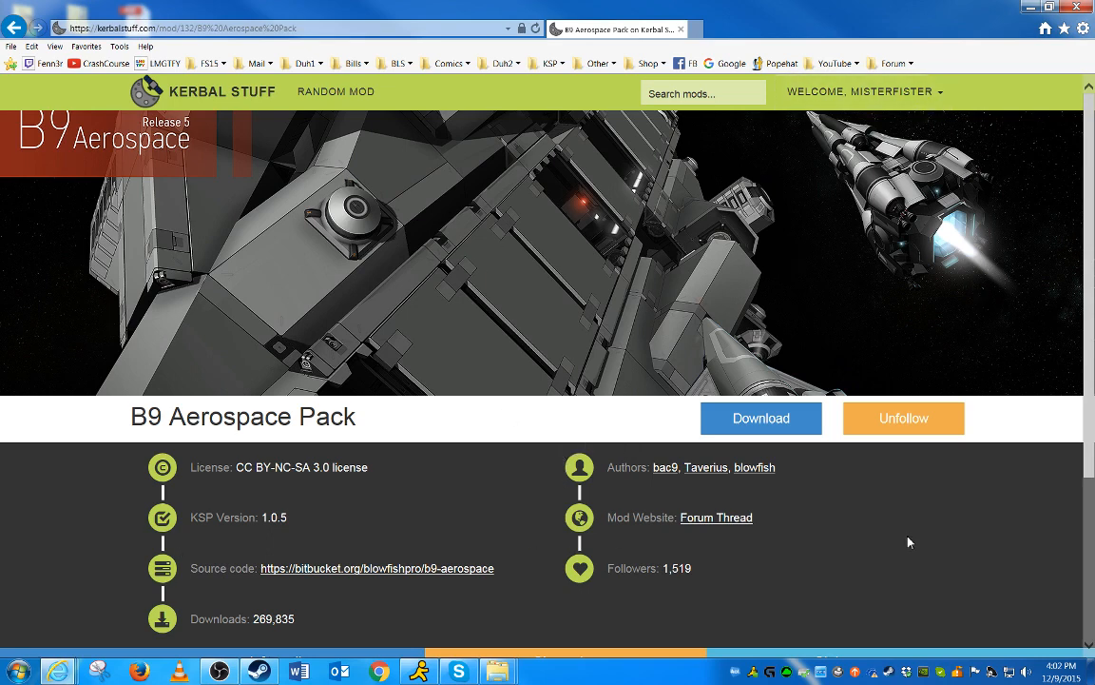
Download B9_Aerospace_Pack-R5.4.0.zip, choosing Save as for the file
{"action": "left_click", "coordinate": [291, 26]}
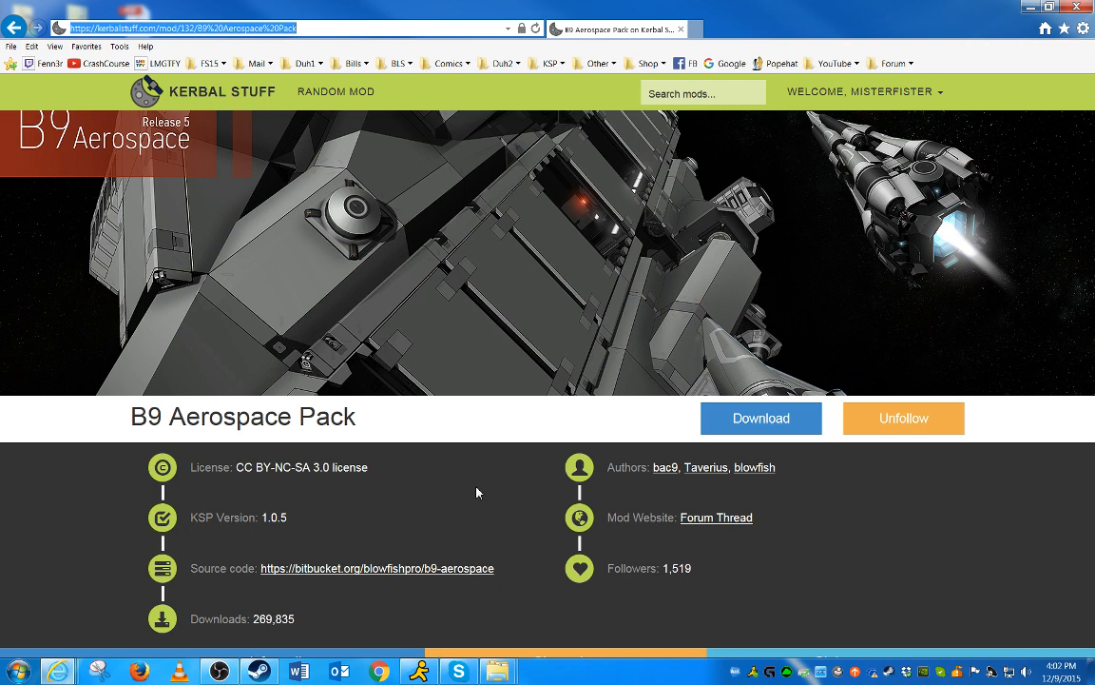
{"action": "left_click", "coordinate": [765, 420]}
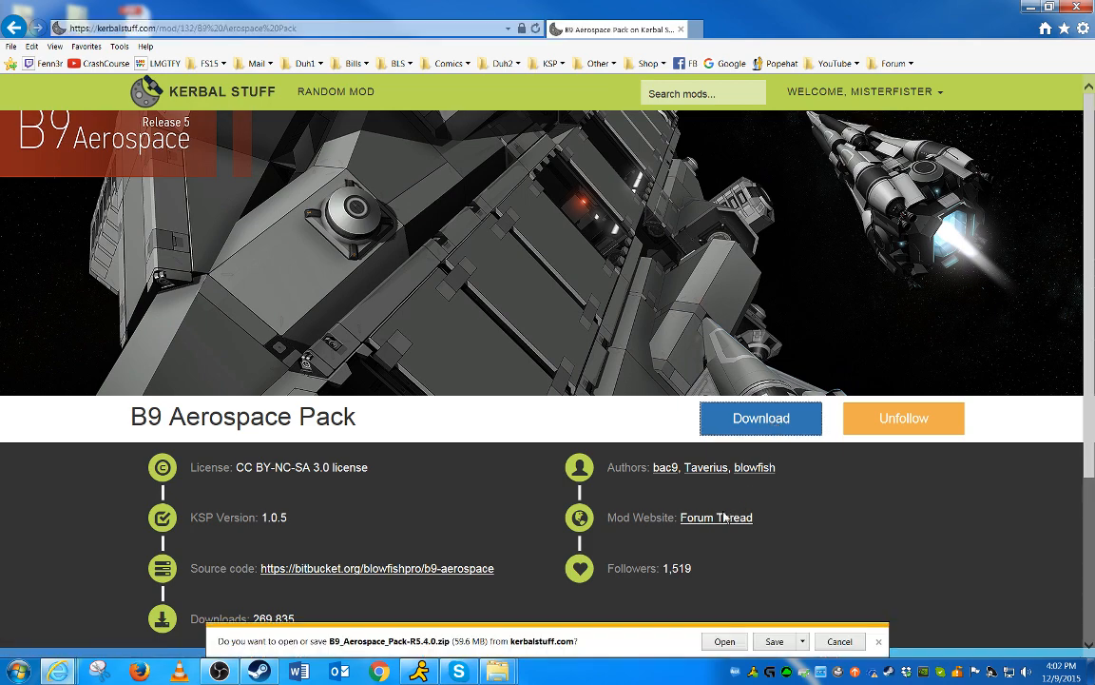
{"action": "left_click", "coordinate": [802, 641]}
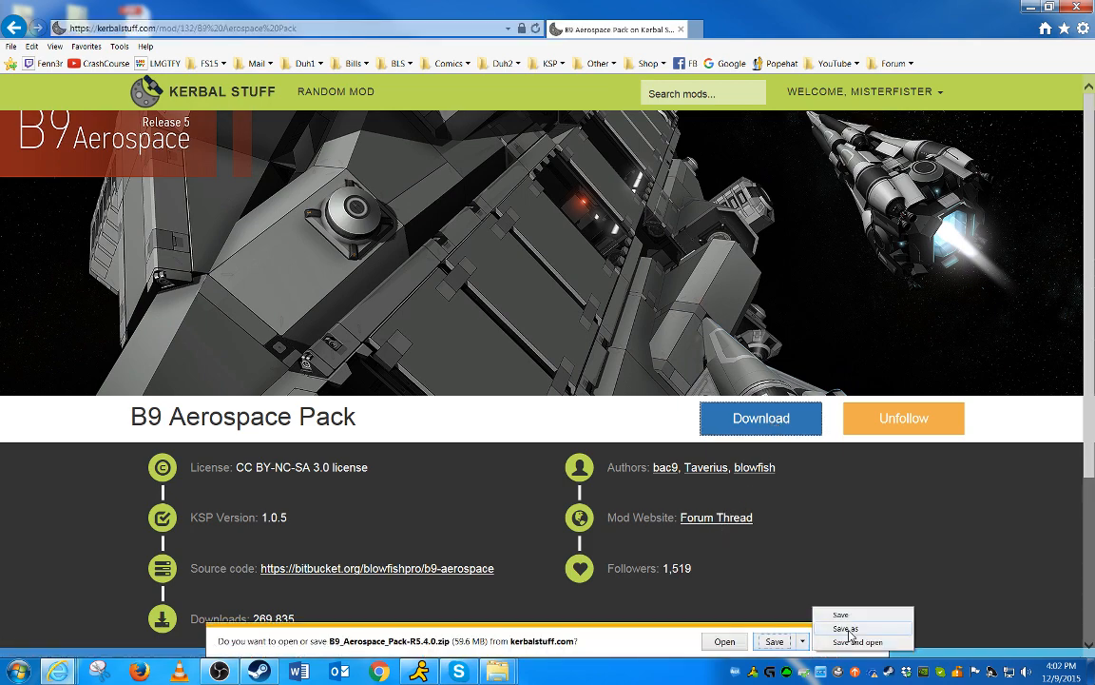
{"action": "left_click", "coordinate": [846, 629]}
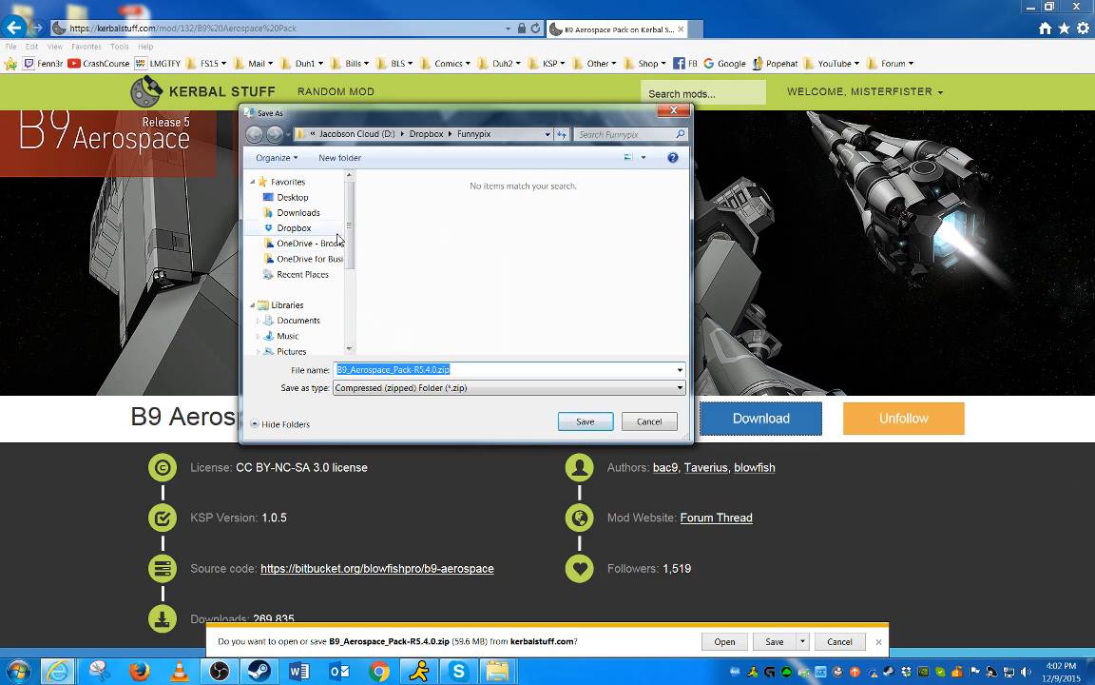
Check in the file explorer where the KSP folder is located before returning to the Save As dialog
{"action": "left_click_drag", "start_coordinate": [354, 208], "coordinate": [340, 295]}
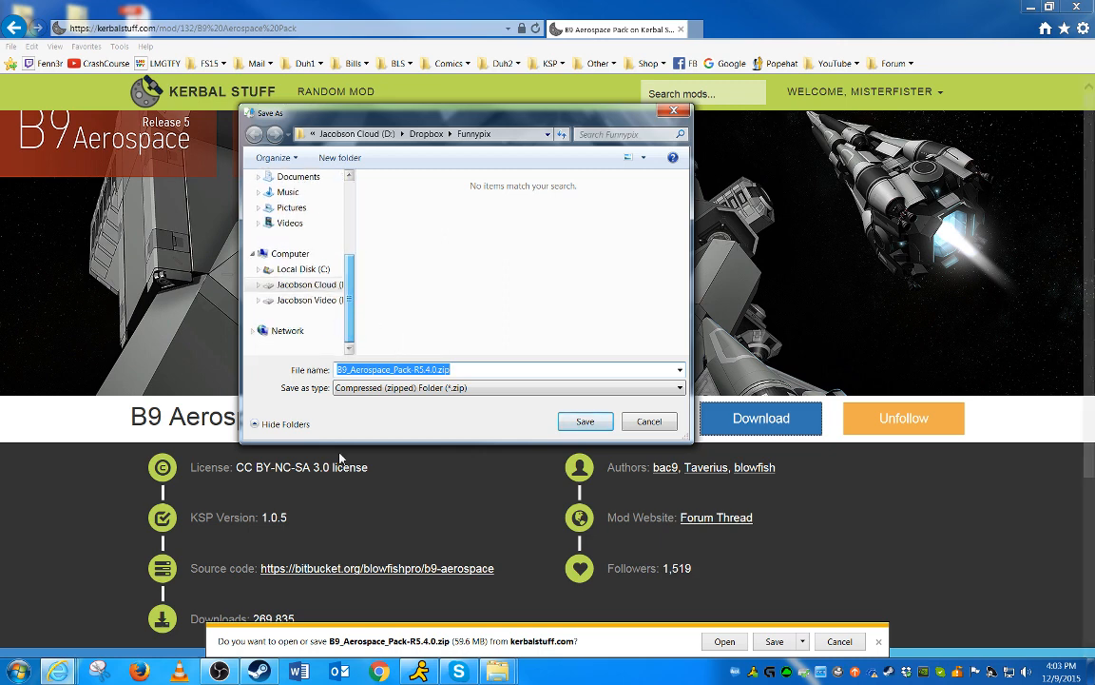
{"action": "left_click", "coordinate": [497, 671]}
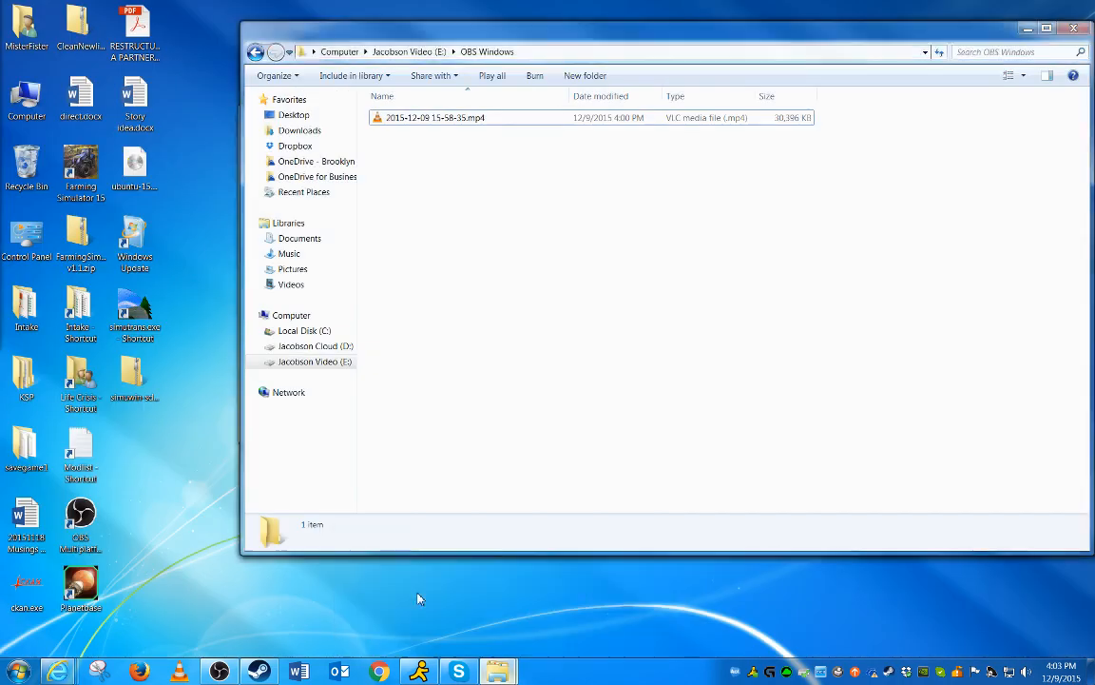
{"action": "left_click", "coordinate": [421, 596]}
{"action": "left_click", "coordinate": [574, 600]}
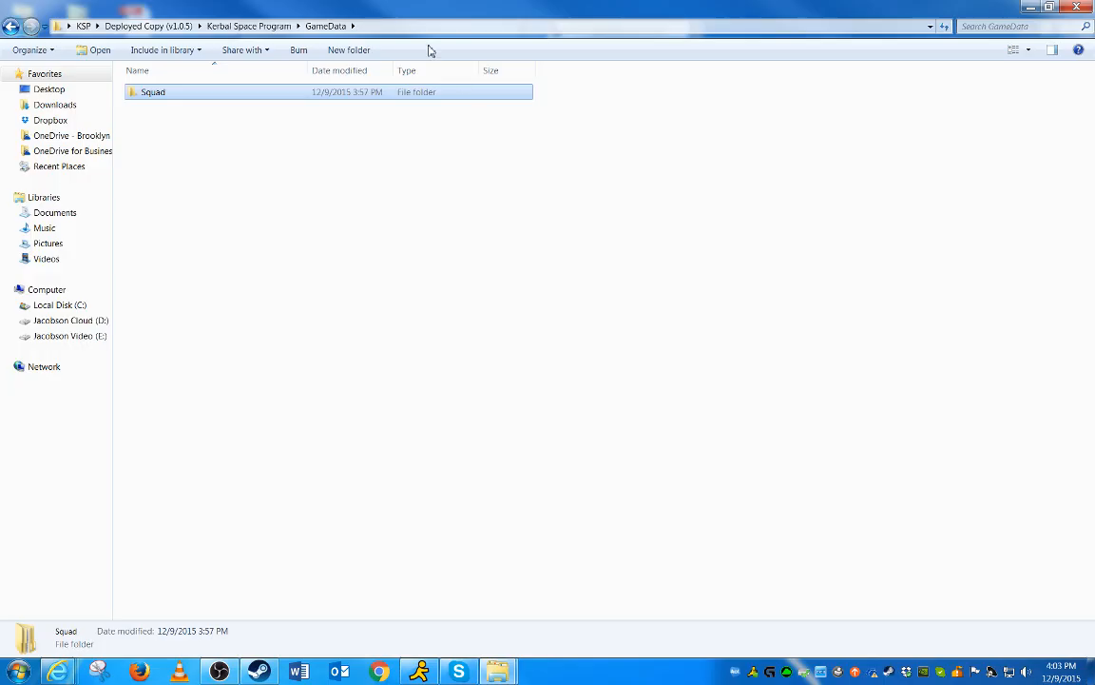
{"action": "left_click", "coordinate": [84, 25]}
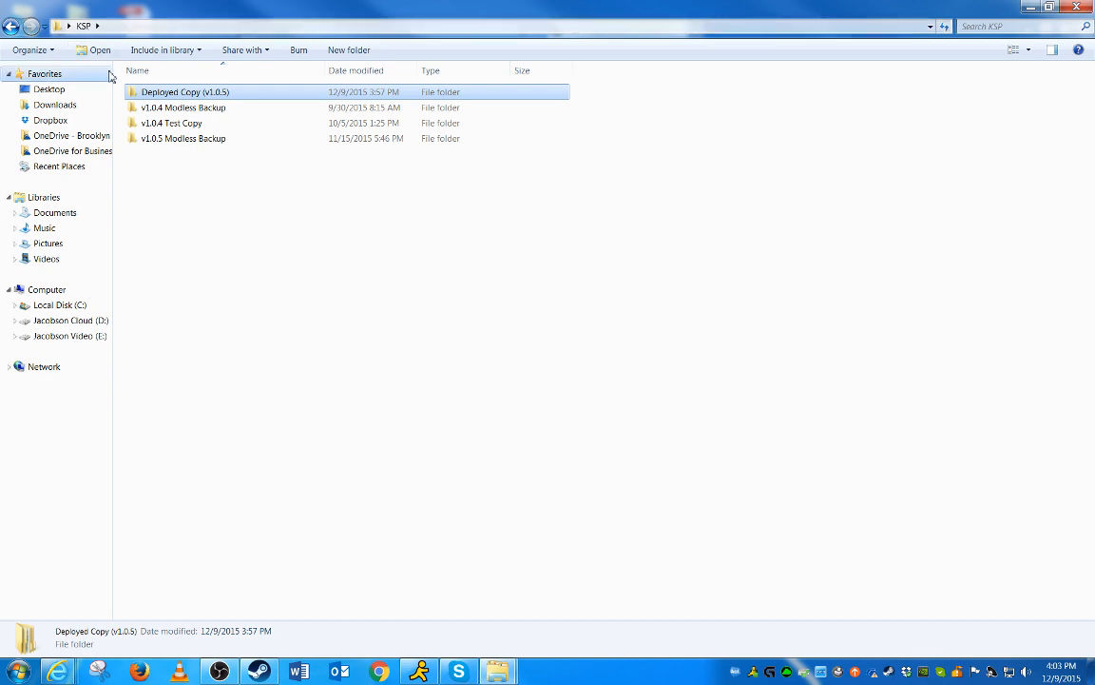
{"action": "left_click", "coordinate": [69, 26]}
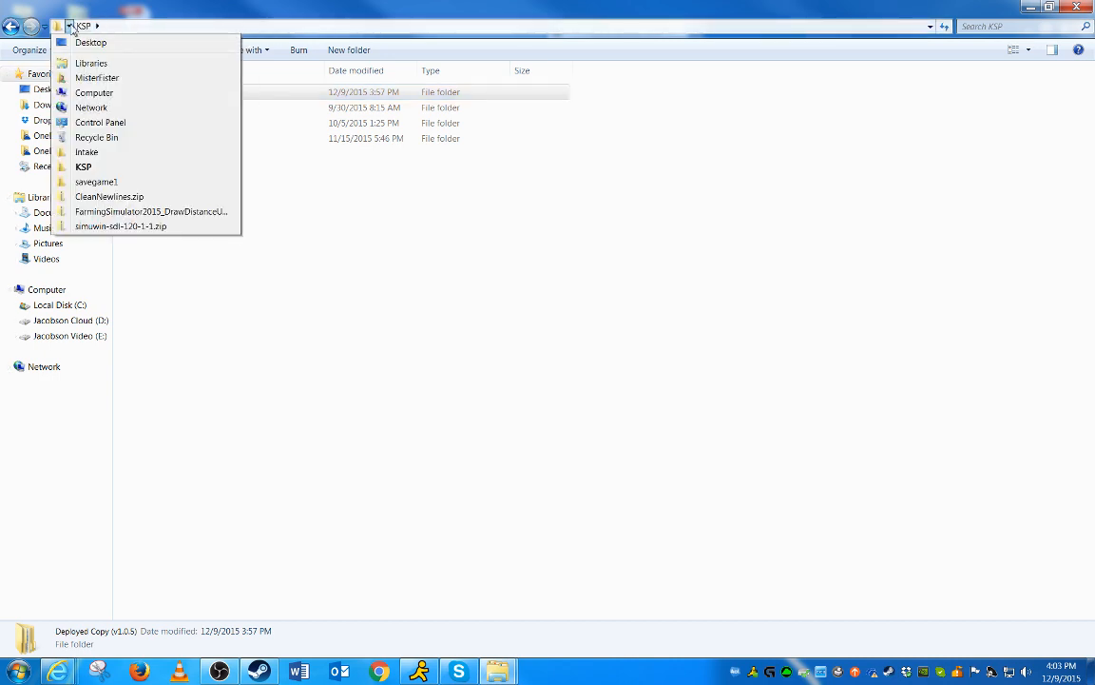
{"action": "left_click", "coordinate": [325, 301]}
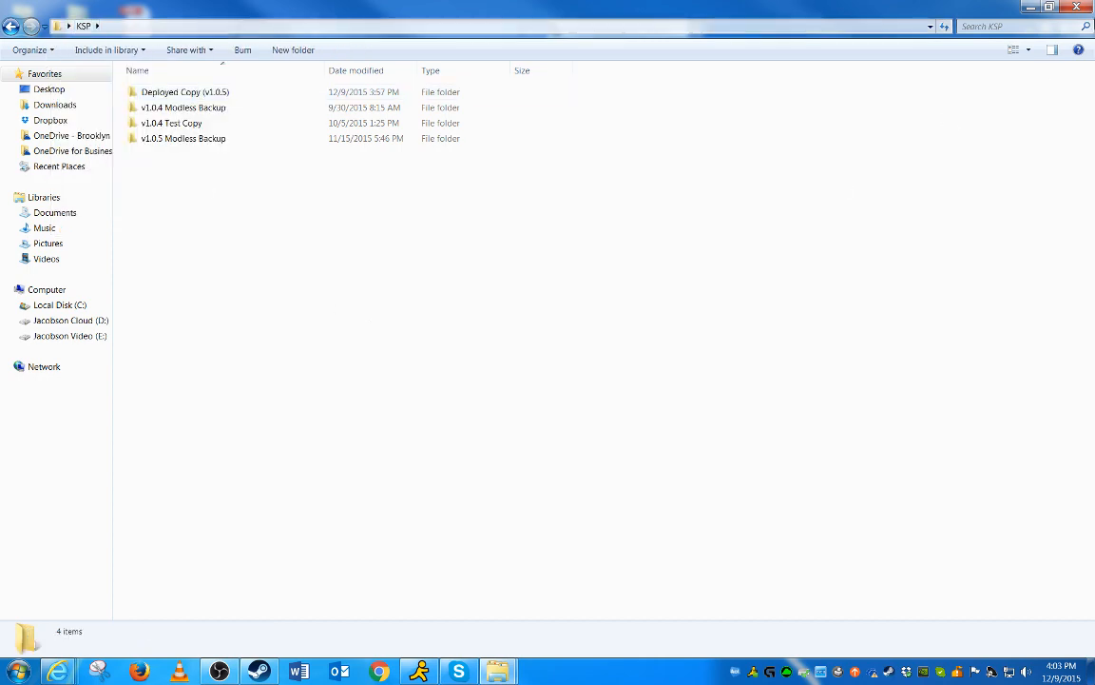
{"action": "left_click", "coordinate": [1030, 8]}
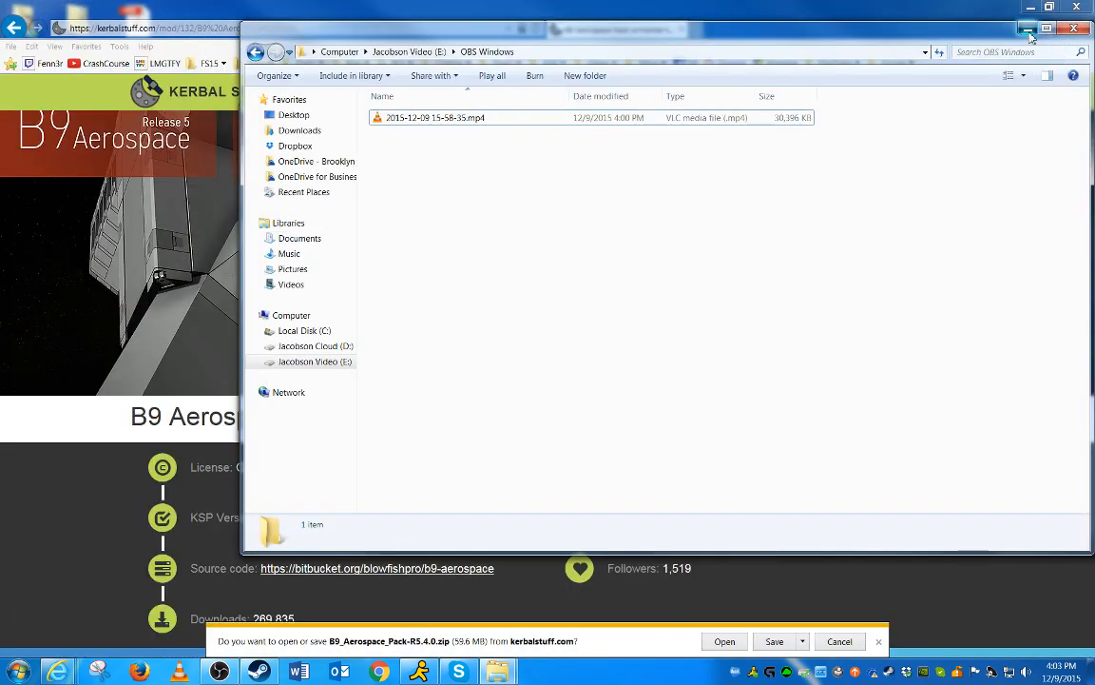
{"action": "left_click", "coordinate": [1031, 28]}
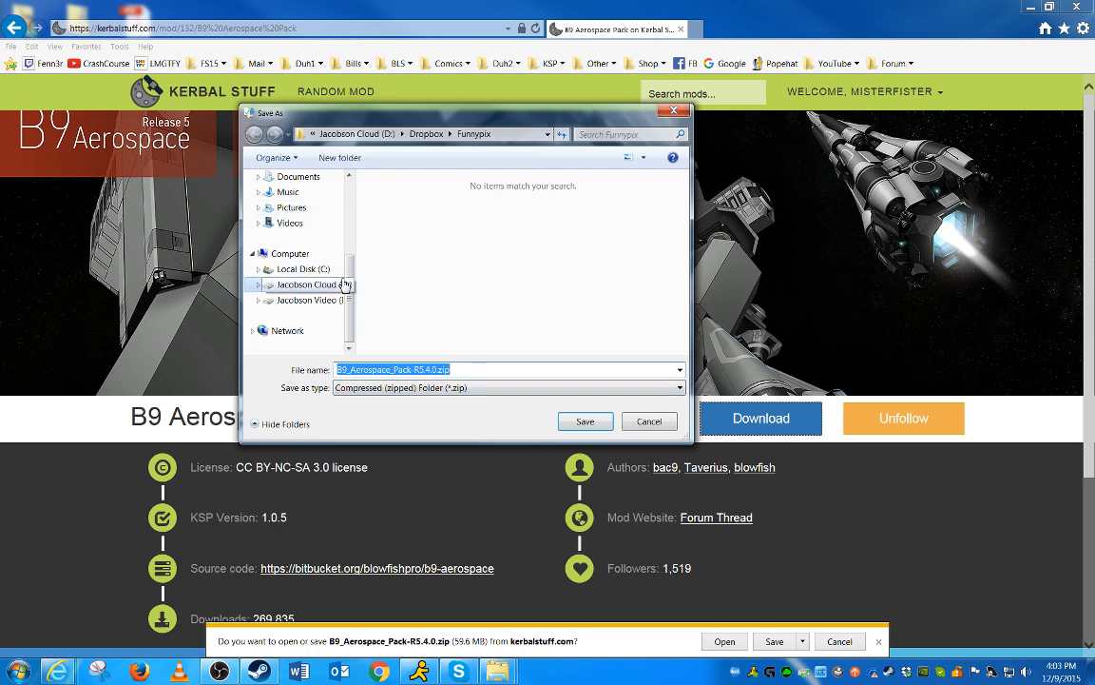
Save B9_Aerospace_Pack-R5.4.0.zip into the KSP folder on the Desktop
{"action": "scroll", "coordinate": [323, 276], "scroll_direction": "up", "scroll_amount": 3}
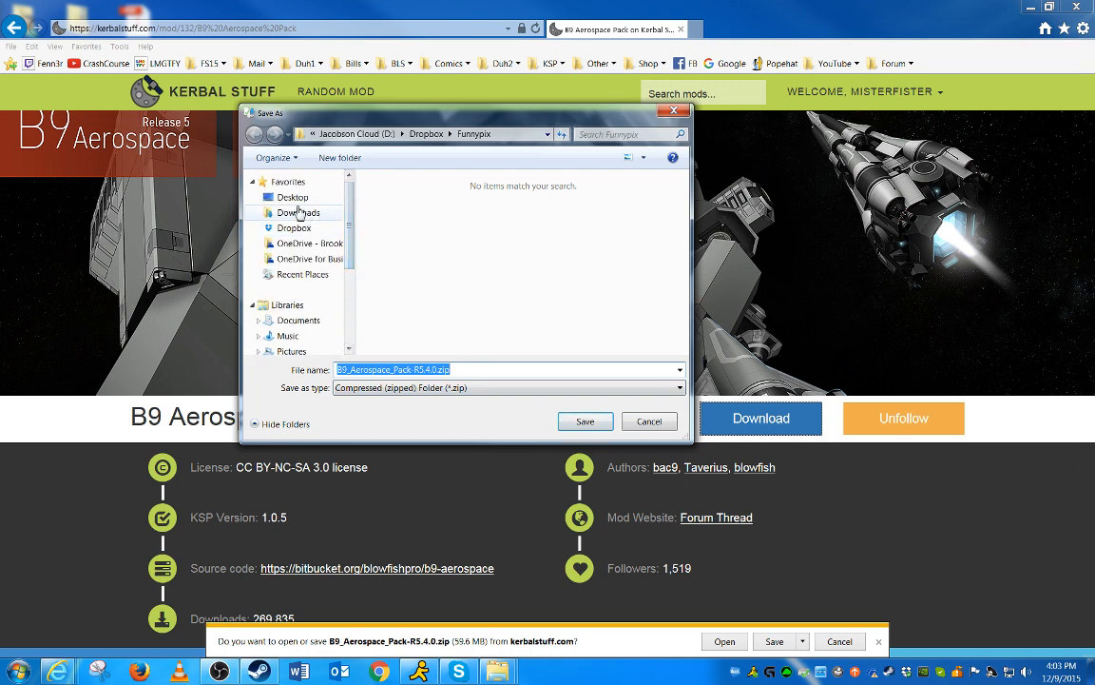
{"action": "left_click", "coordinate": [285, 197]}
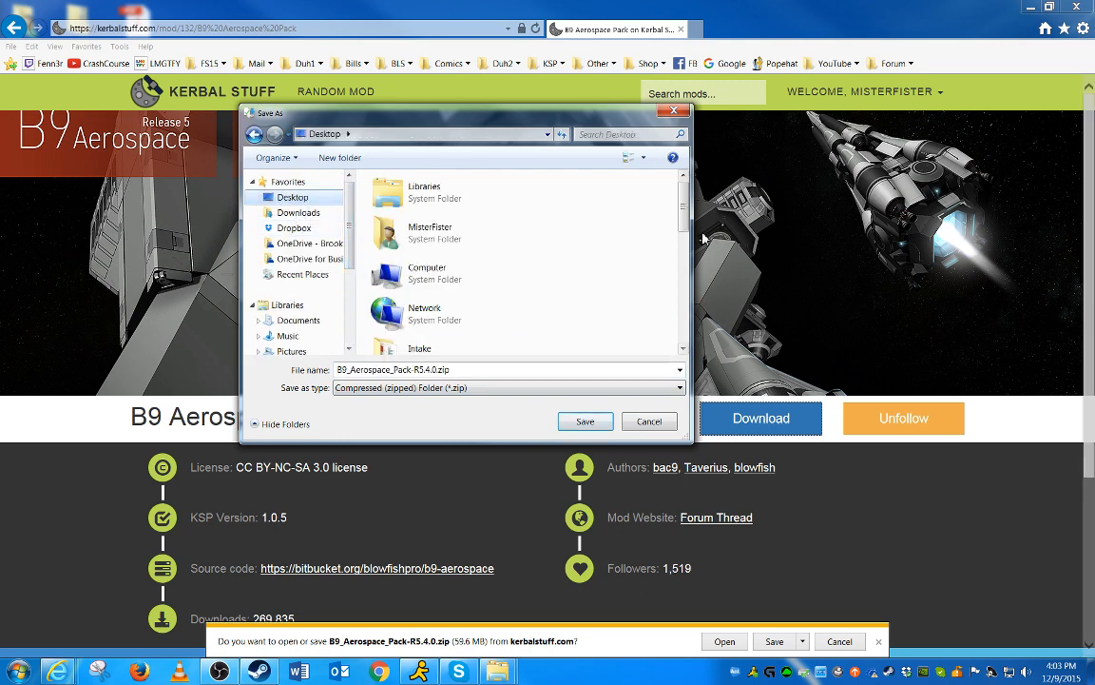
{"action": "left_click_drag", "start_coordinate": [682, 204], "coordinate": [663, 303]}
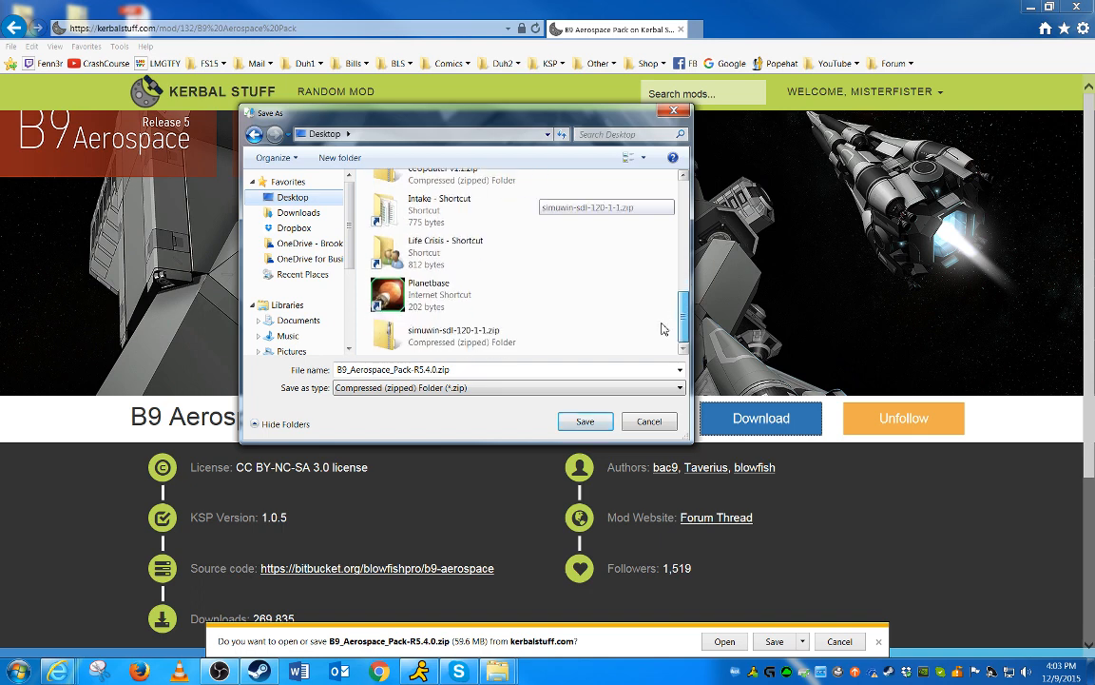
{"action": "scroll", "coordinate": [663, 329], "scroll_direction": "up", "scroll_amount": 5}
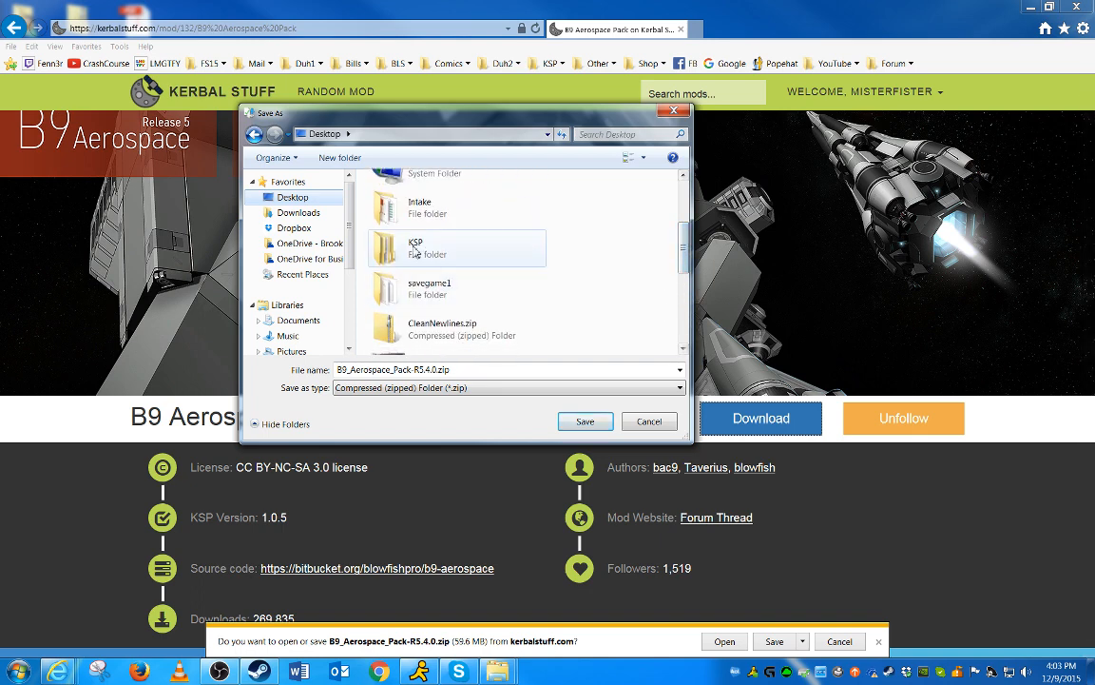
{"action": "double_click", "coordinate": [415, 249]}
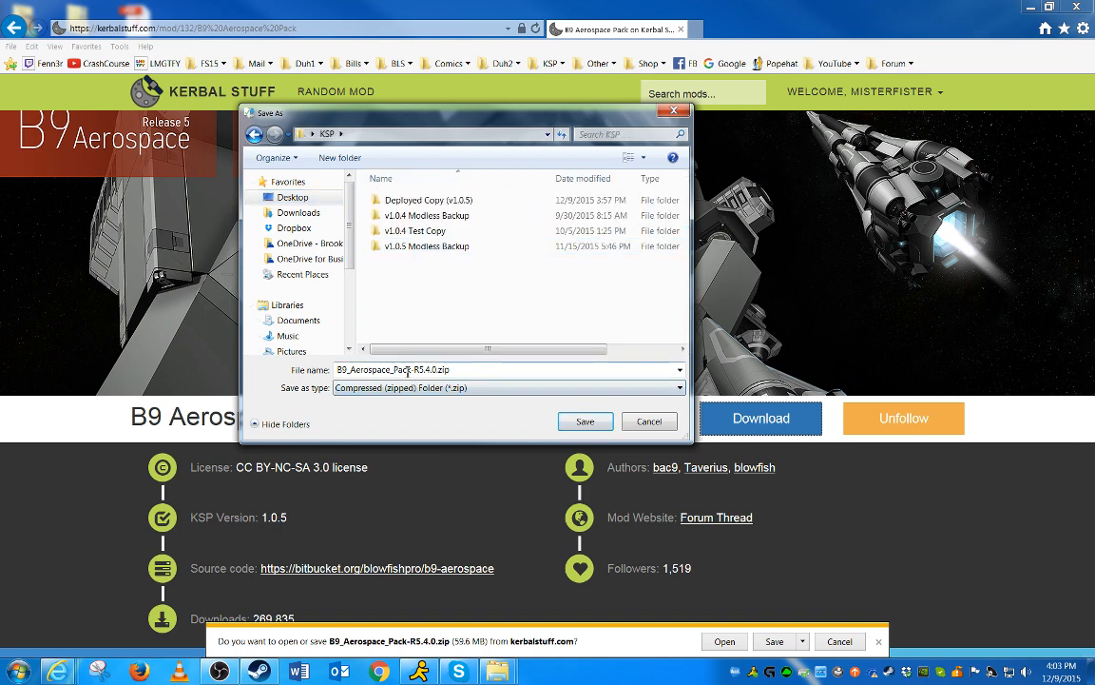
{"action": "left_click", "coordinate": [582, 422]}
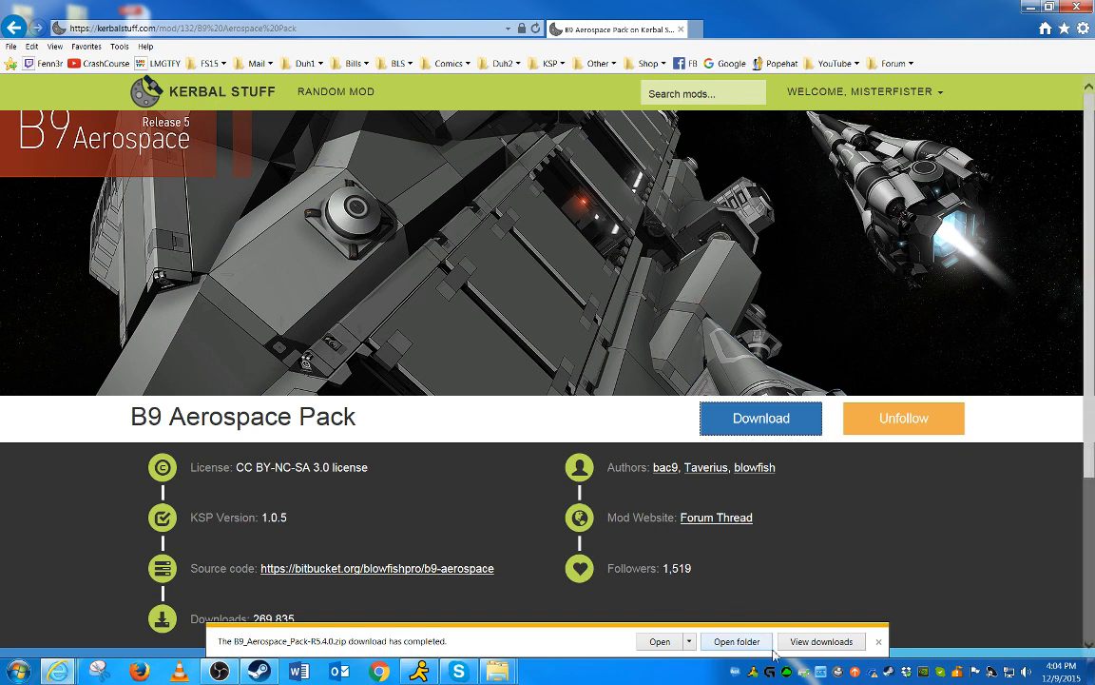
Open the downloaded zip's GameData folder and copy all nine items inside it
{"action": "left_click", "coordinate": [738, 641]}
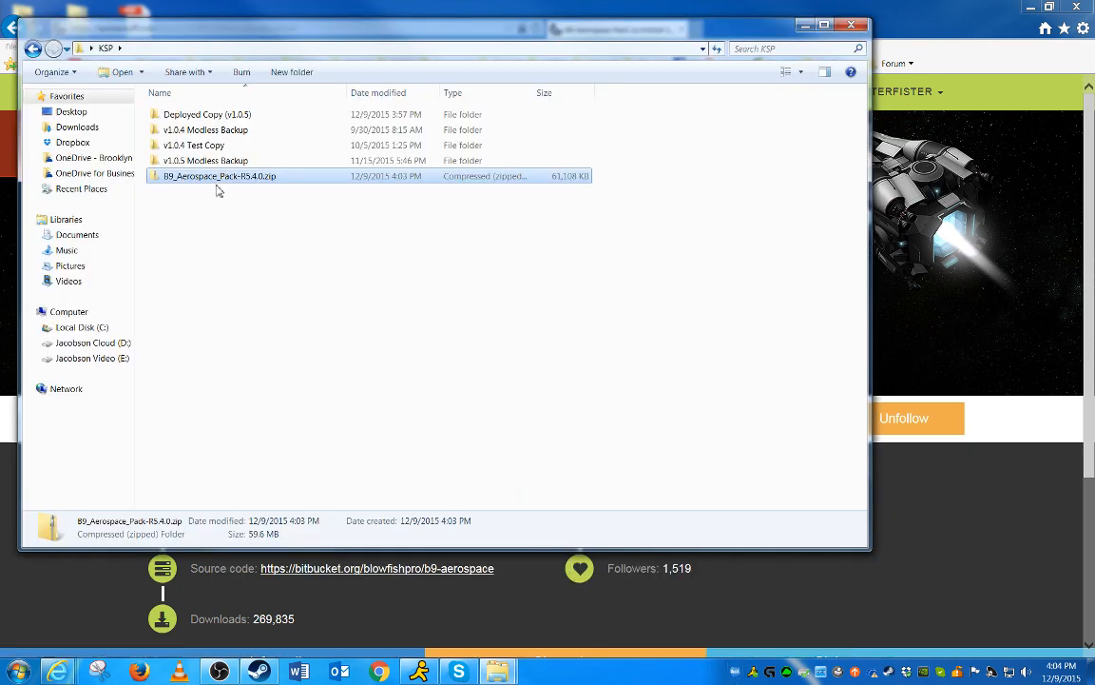
{"action": "double_click", "coordinate": [218, 177]}
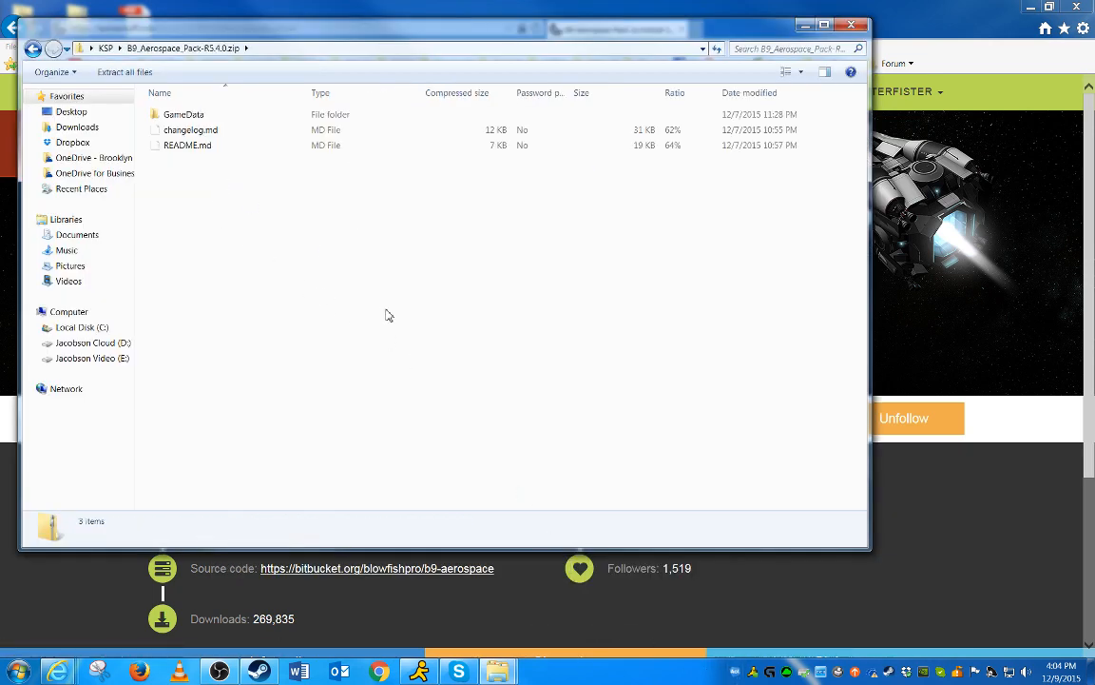
{"action": "double_click", "coordinate": [194, 116]}
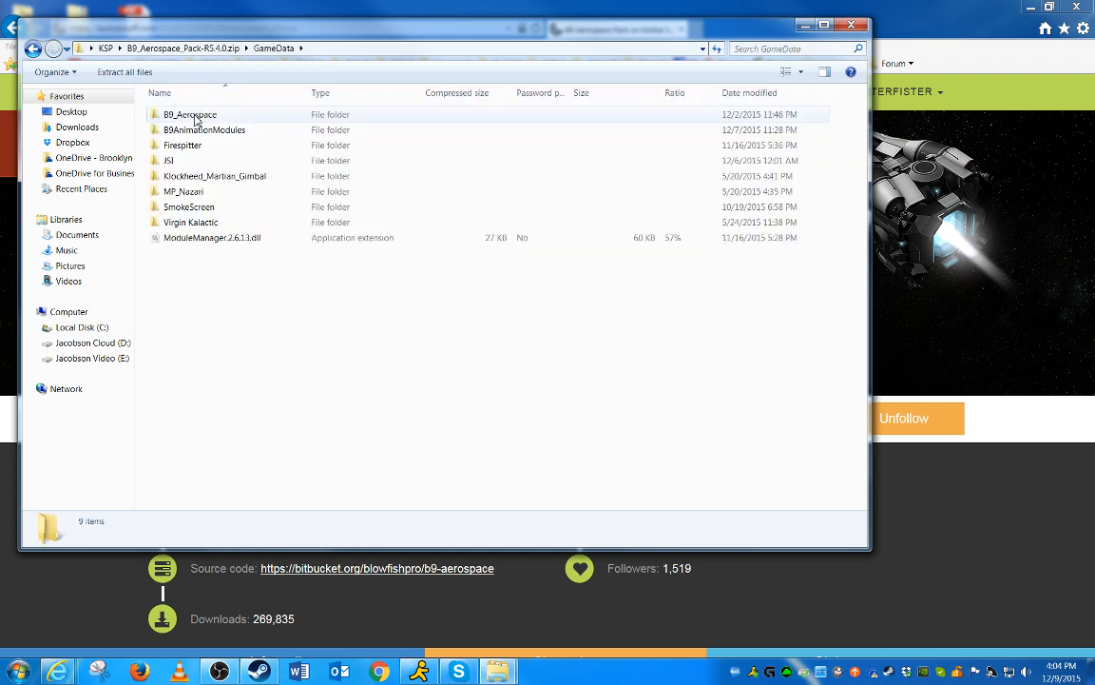
{"action": "left_click_drag", "start_coordinate": [236, 31], "coordinate": [603, 98]}
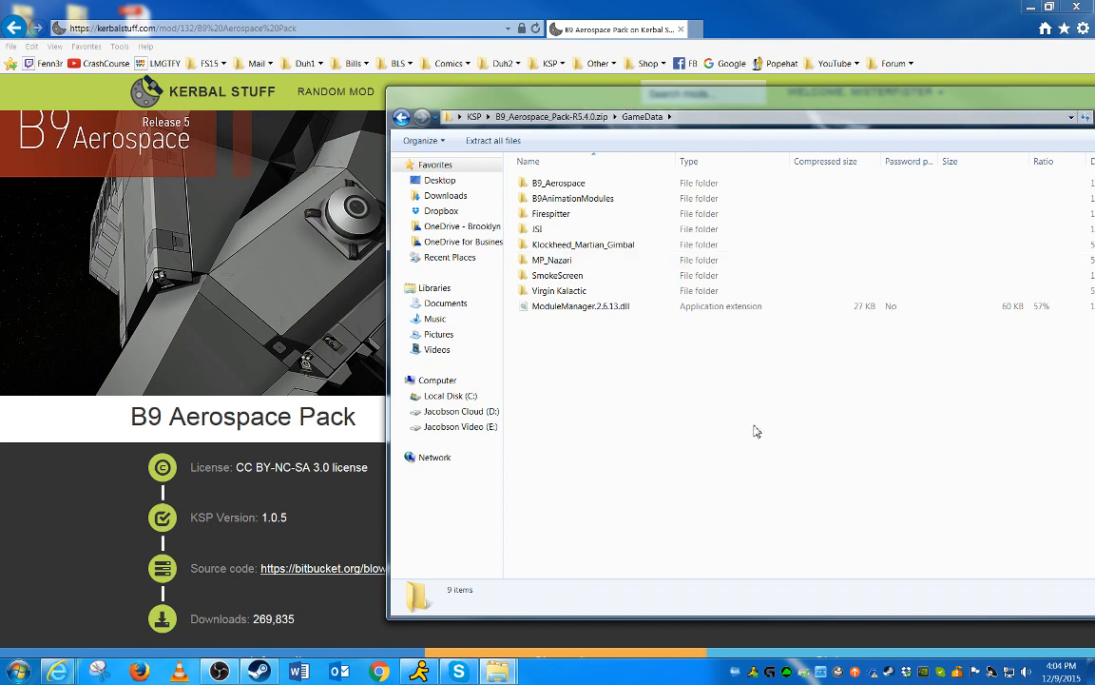
{"action": "left_click_drag", "start_coordinate": [685, 385], "coordinate": [559, 167]}
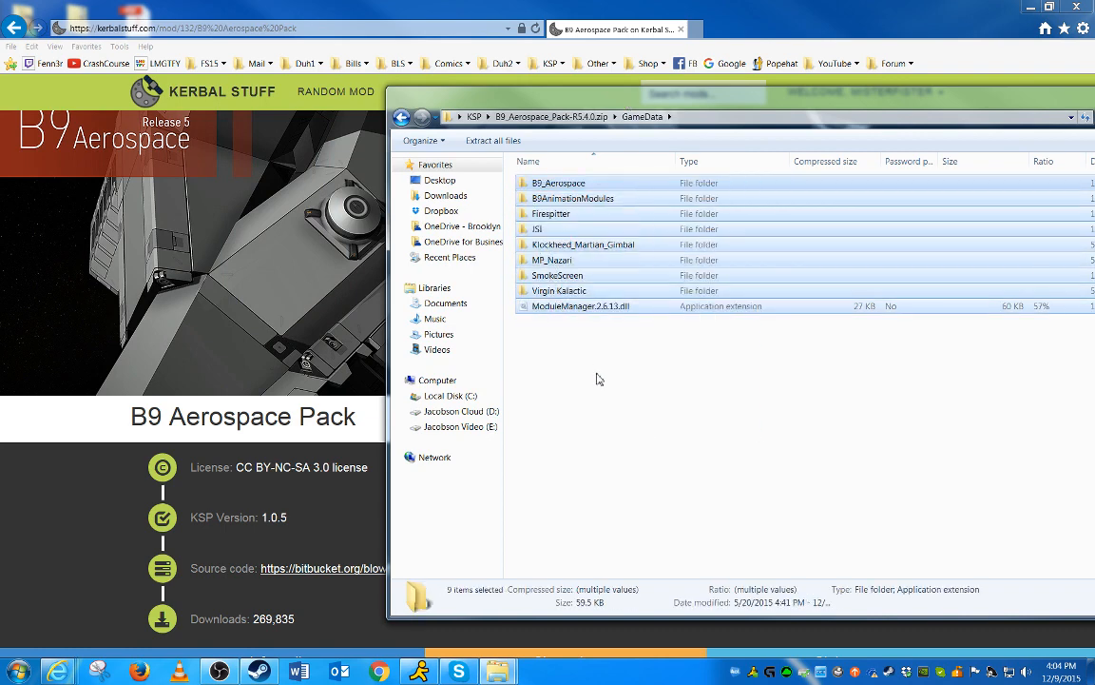
{"action": "right_click", "coordinate": [539, 183]}
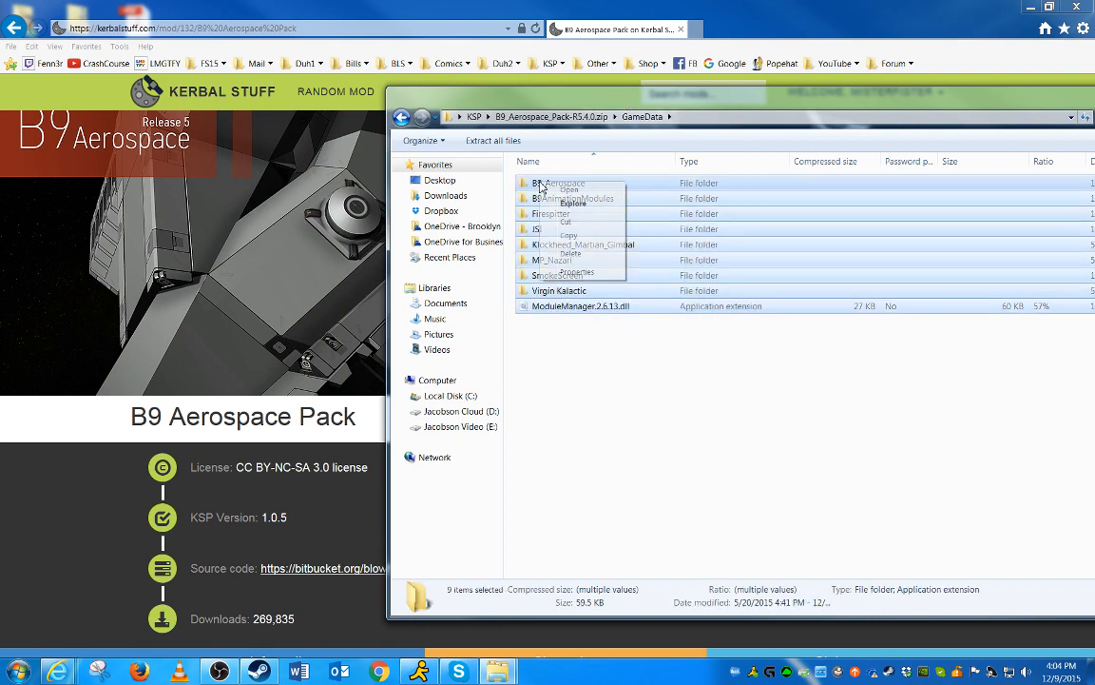
{"action": "left_click", "coordinate": [572, 237]}
Paste the copied items into the GameData folder of Deployed Copy (v1.0.5)'s Kerbal Space Program folder
{"action": "left_click", "coordinate": [499, 669]}
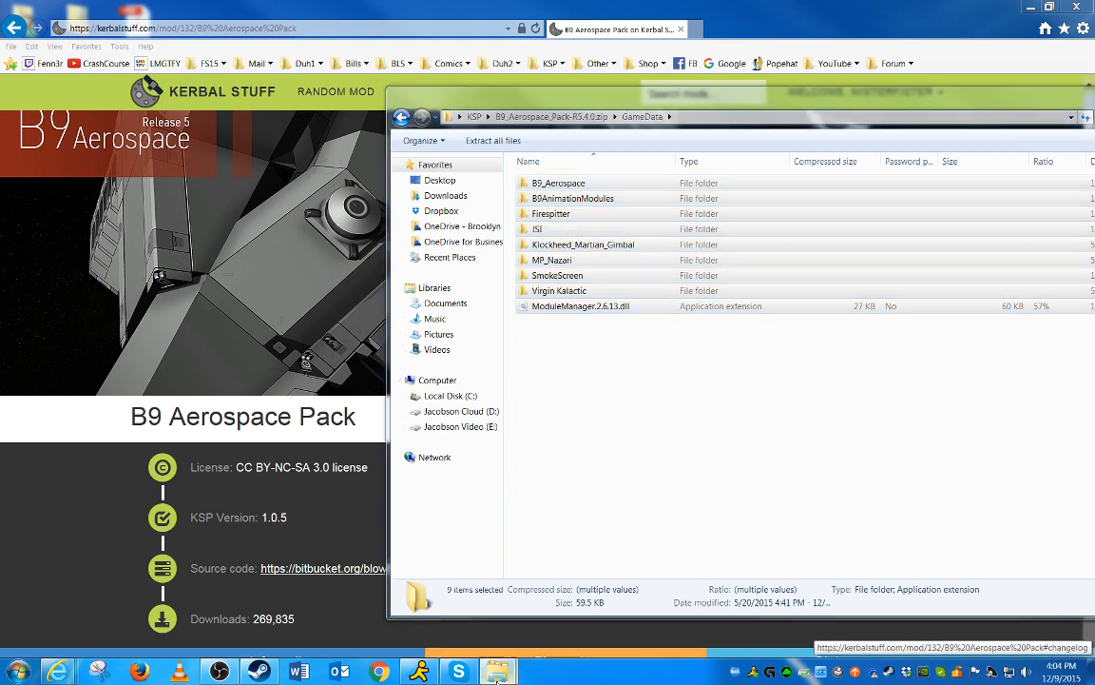
{"action": "left_click", "coordinate": [592, 413]}
{"action": "key", "text": "alt+Left"}
{"action": "key", "text": "alt+Left"}
{"action": "key", "text": "alt+Left"}
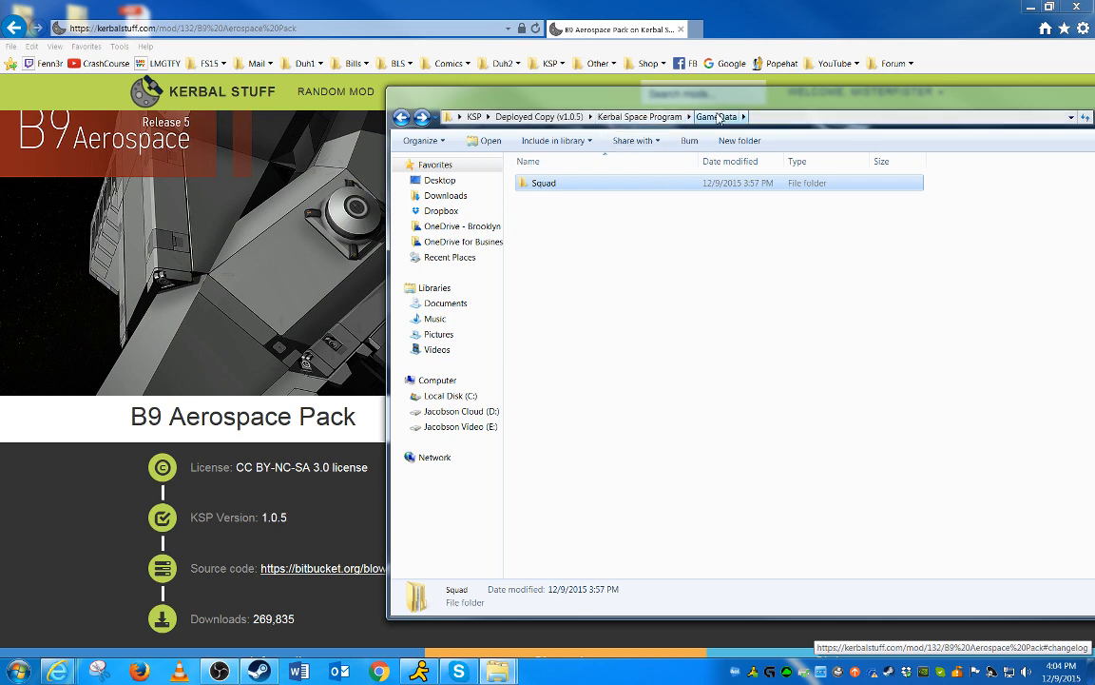
{"action": "left_click", "coordinate": [561, 265]}
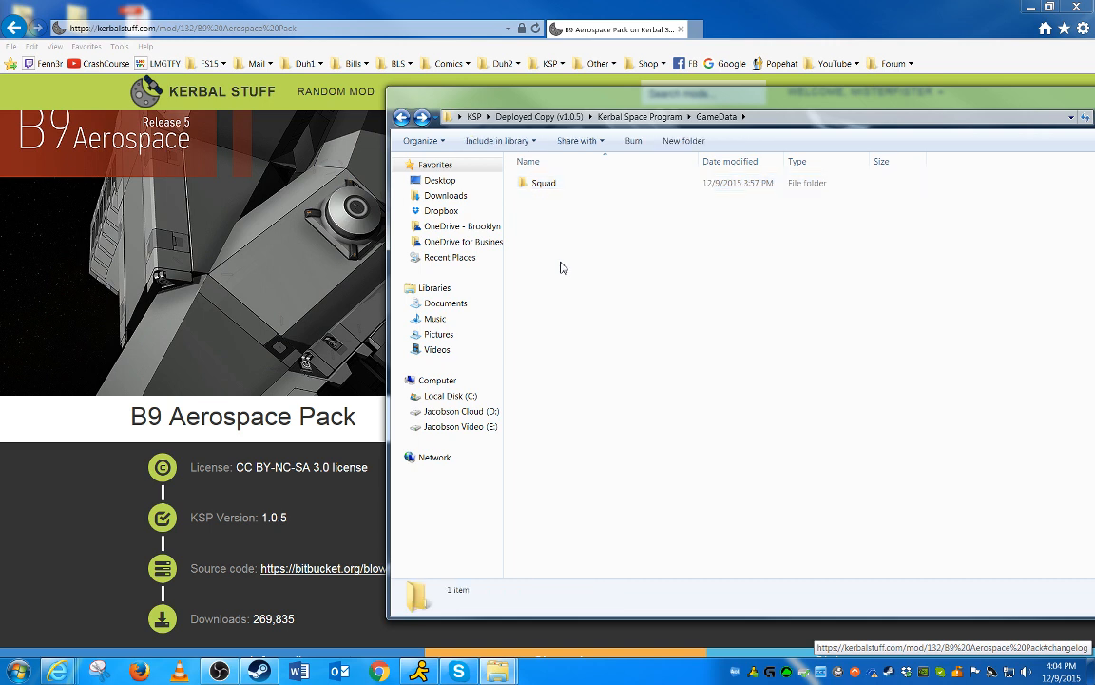
{"action": "right_click", "coordinate": [563, 264]}
{"action": "left_click", "coordinate": [628, 346]}
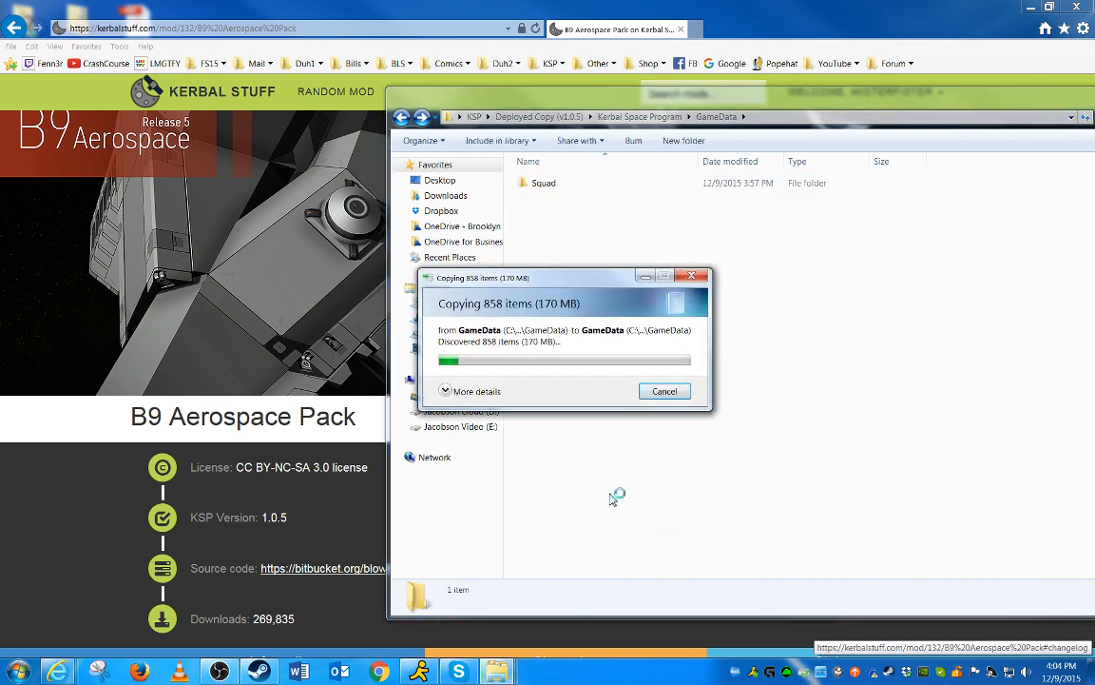
{"action": "left_click", "coordinate": [445, 391]}
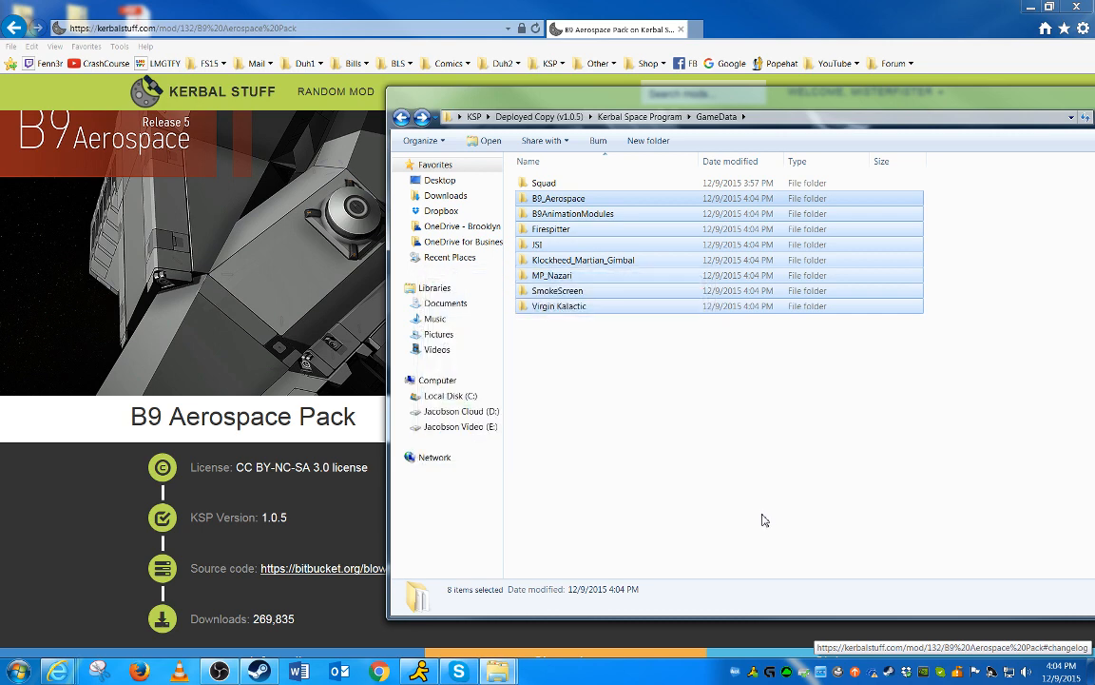
Inspect the Squad folder and the updated GameData folder contents
{"action": "left_click", "coordinate": [765, 520]}
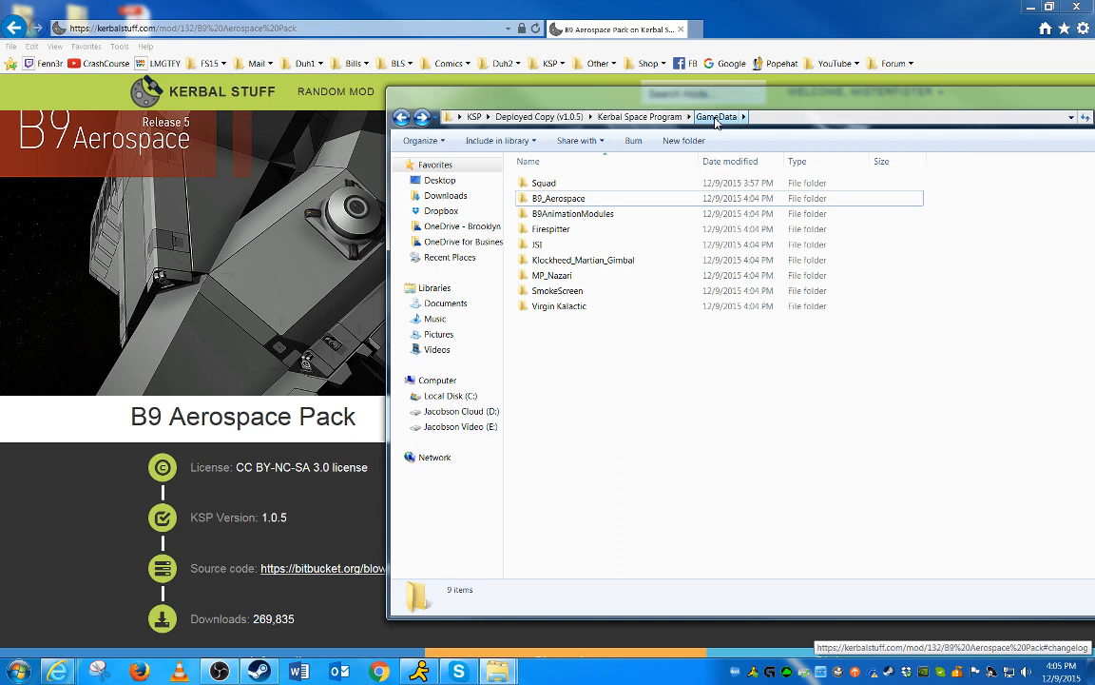
{"action": "double_click", "coordinate": [551, 183]}
{"action": "key", "text": "alt+Left"}
{"action": "key", "text": "alt+Left"}
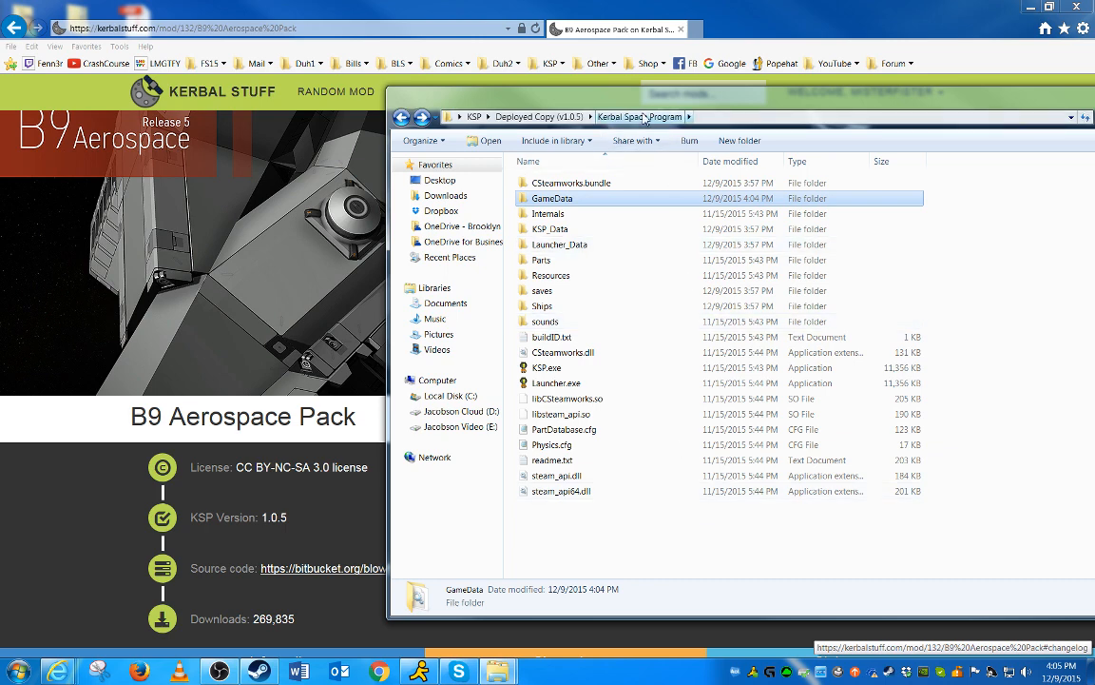
{"action": "double_click", "coordinate": [552, 201]}
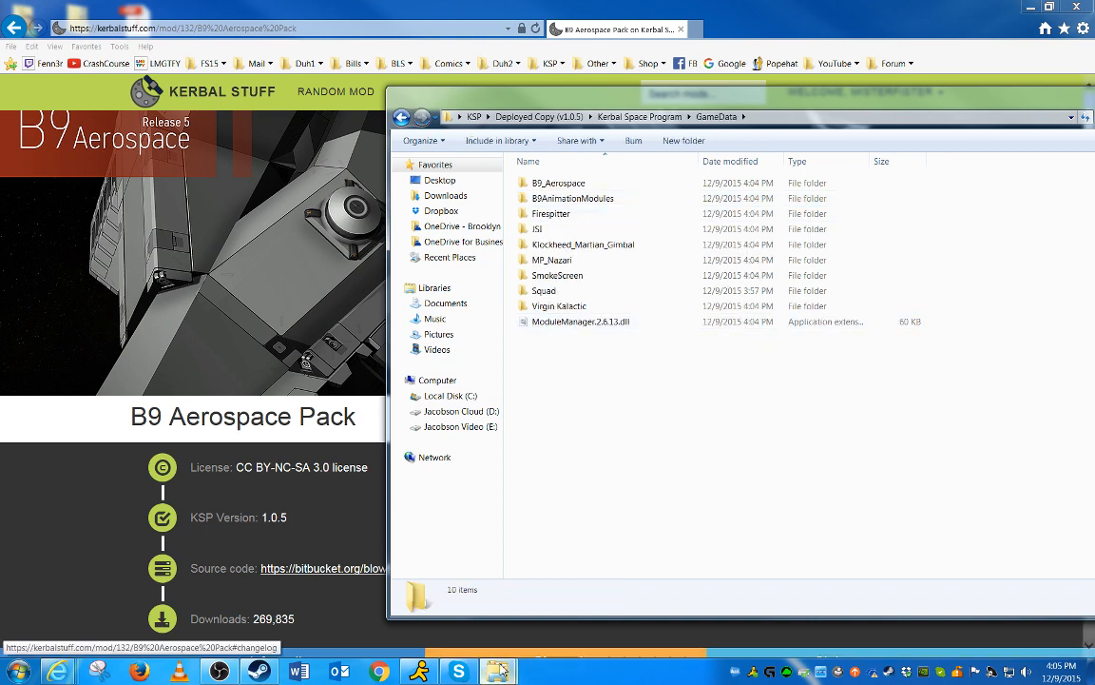
{"action": "mouse_move", "coordinate": [496, 671]}
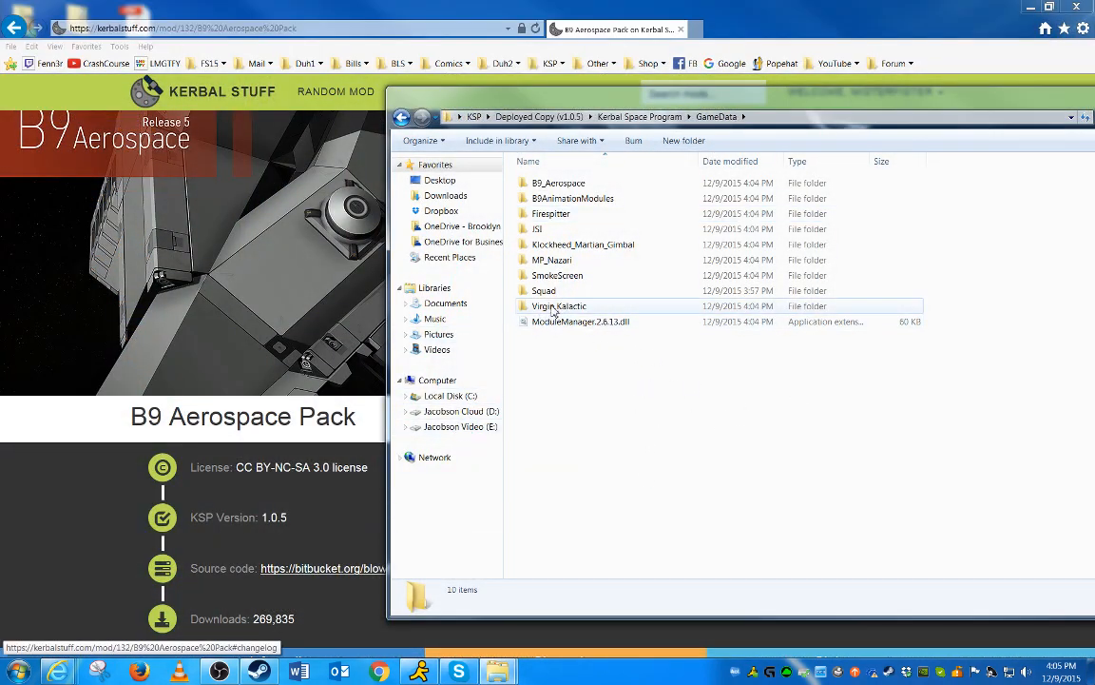
Copy the zip's GameData folder and paste it inside the Deployed Copy's Kerbal Space Program GameData folder
{"action": "left_click", "coordinate": [474, 116]}
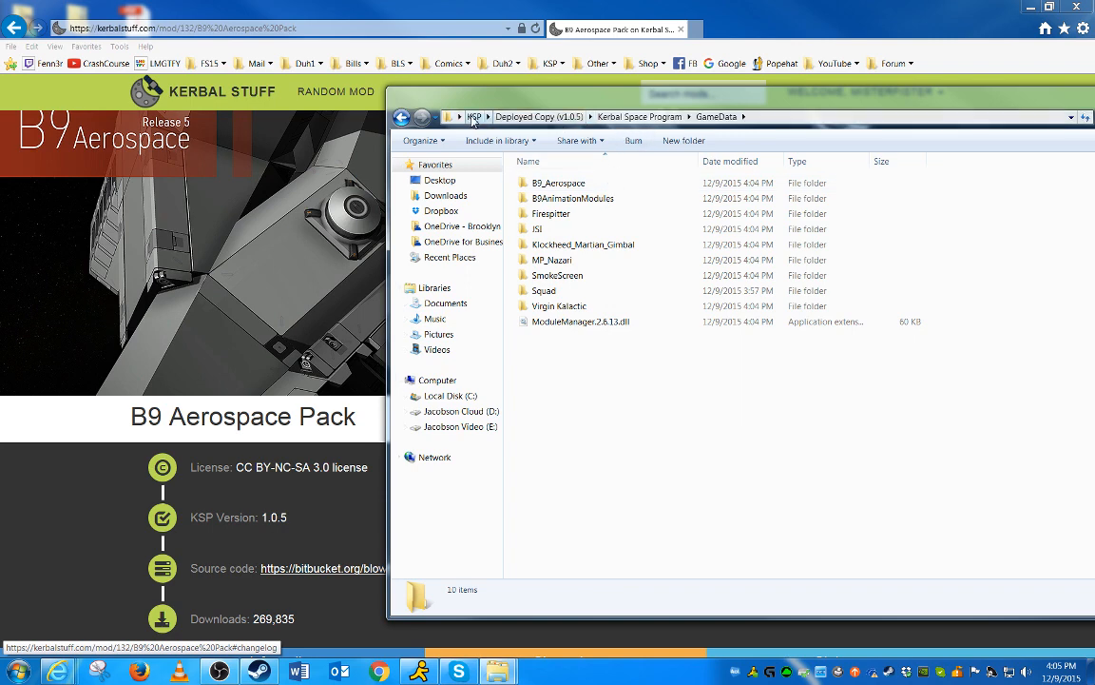
{"action": "double_click", "coordinate": [561, 245]}
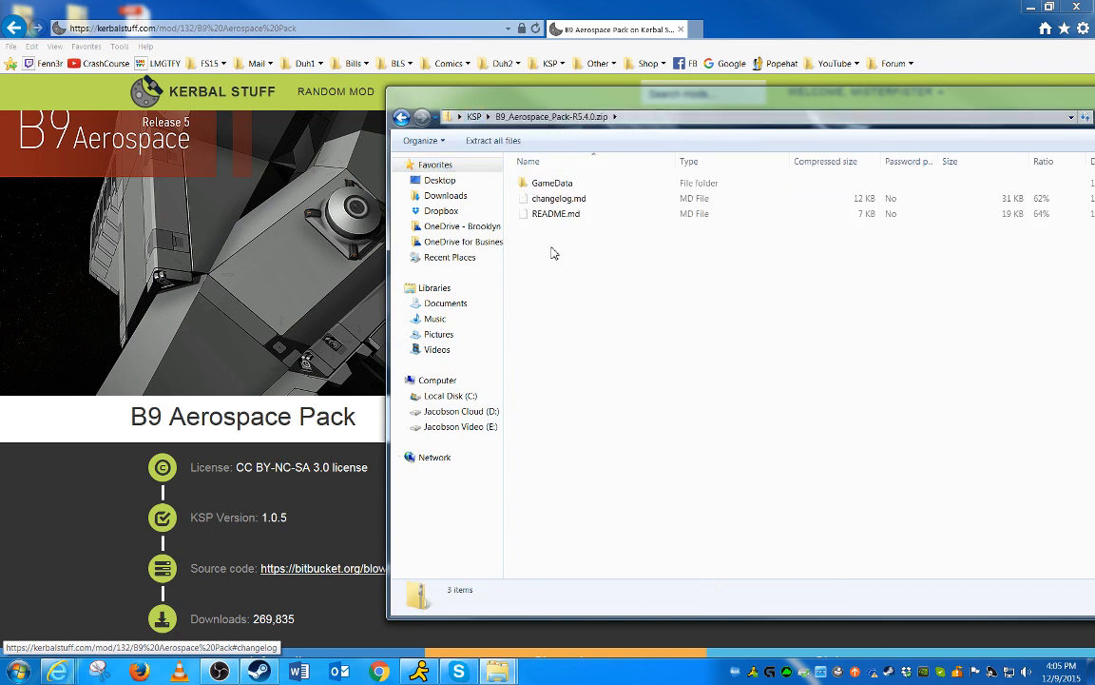
{"action": "left_click", "coordinate": [553, 187]}
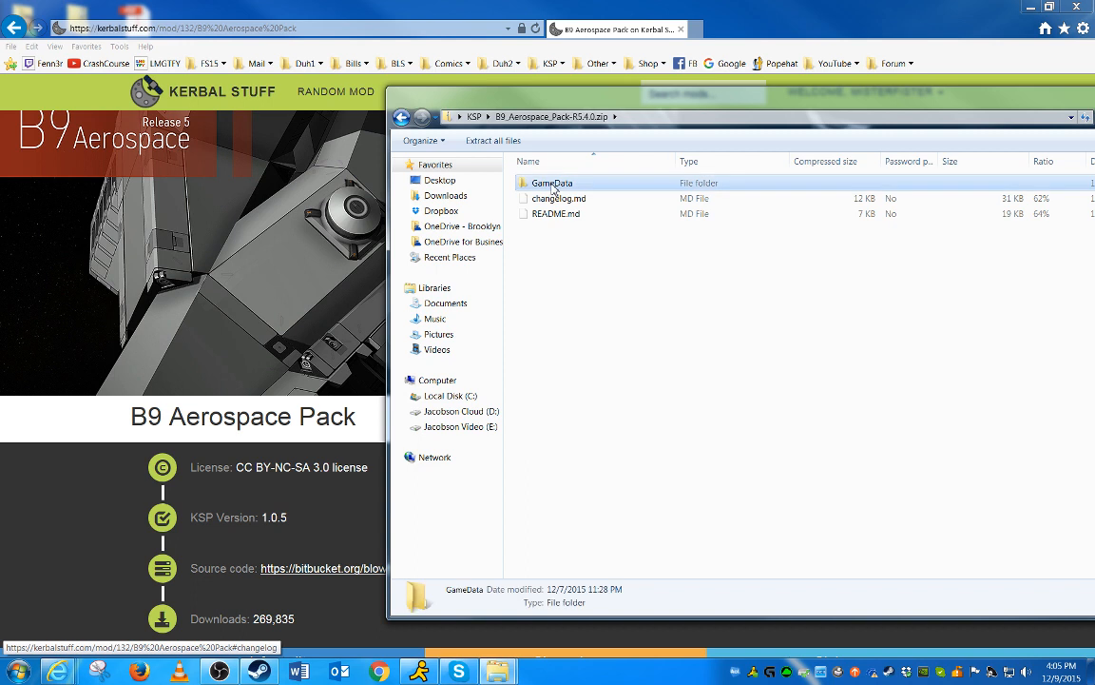
{"action": "right_click", "coordinate": [554, 186]}
{"action": "left_click", "coordinate": [579, 236]}
{"action": "key", "text": "BackSpace"}
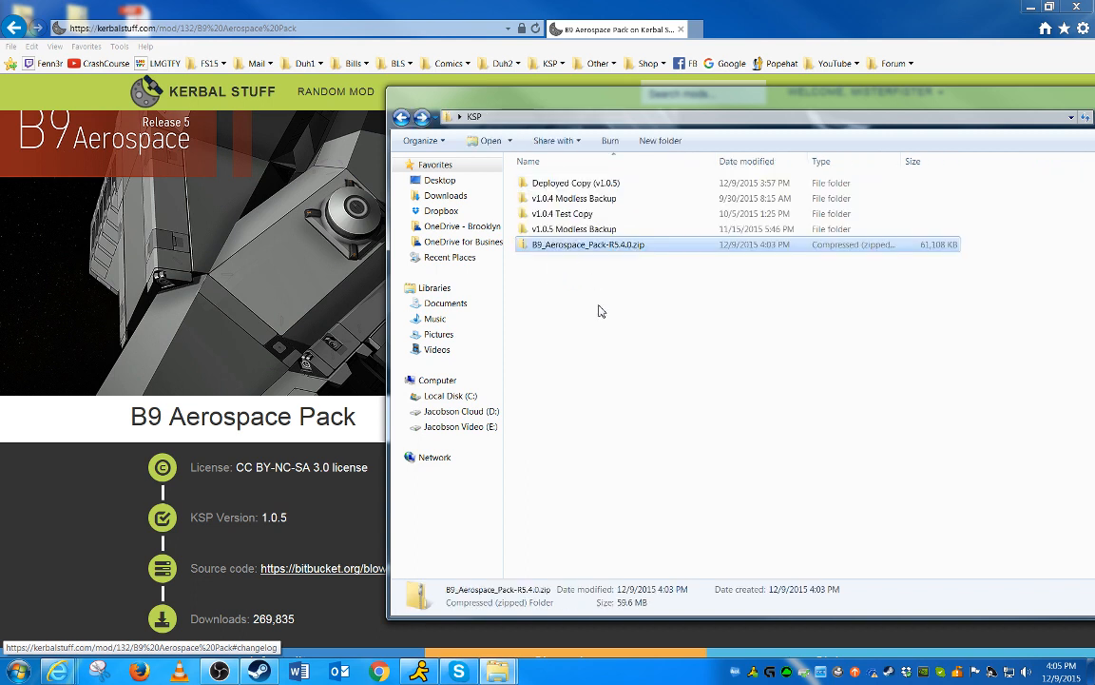
{"action": "double_click", "coordinate": [556, 182]}
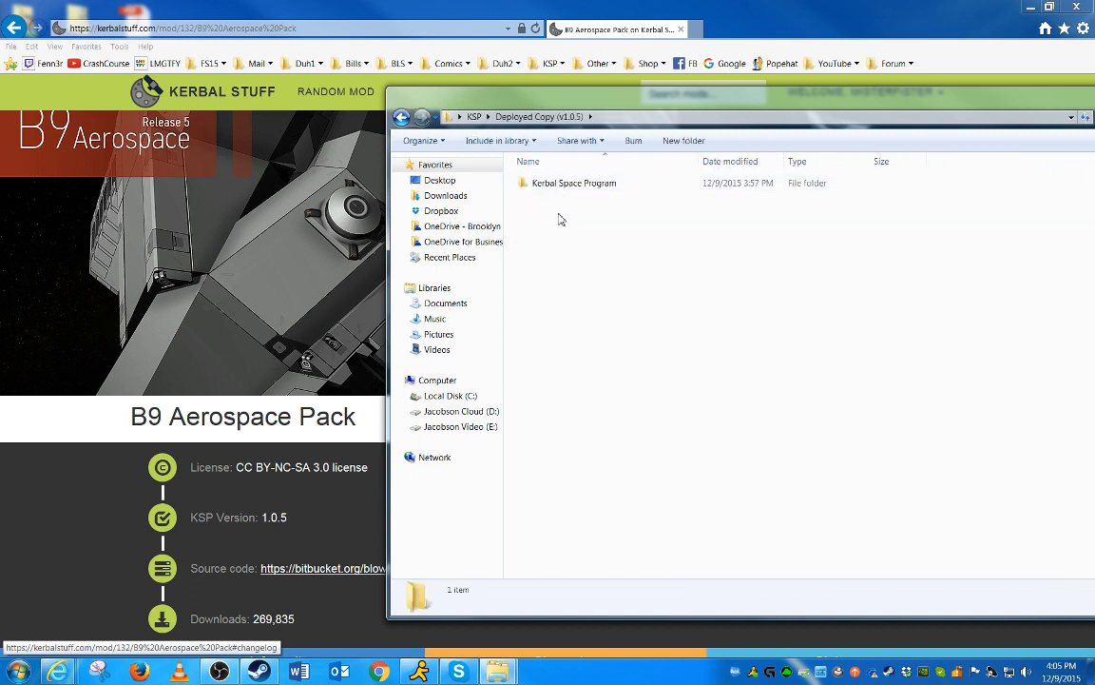
{"action": "double_click", "coordinate": [564, 185]}
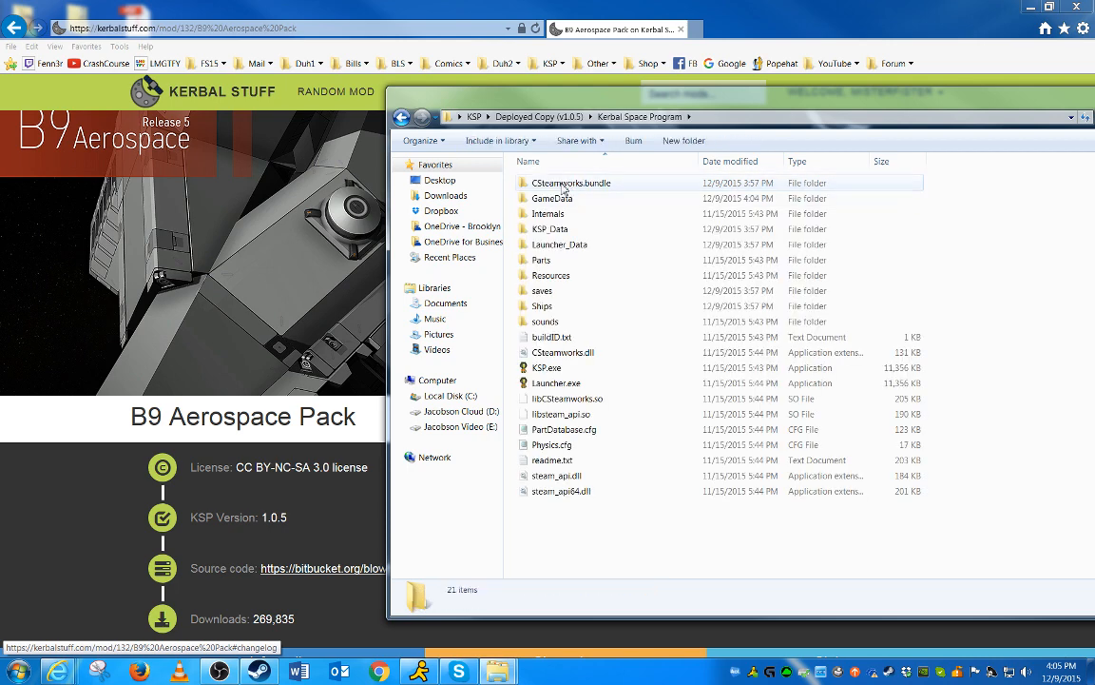
{"action": "double_click", "coordinate": [552, 198]}
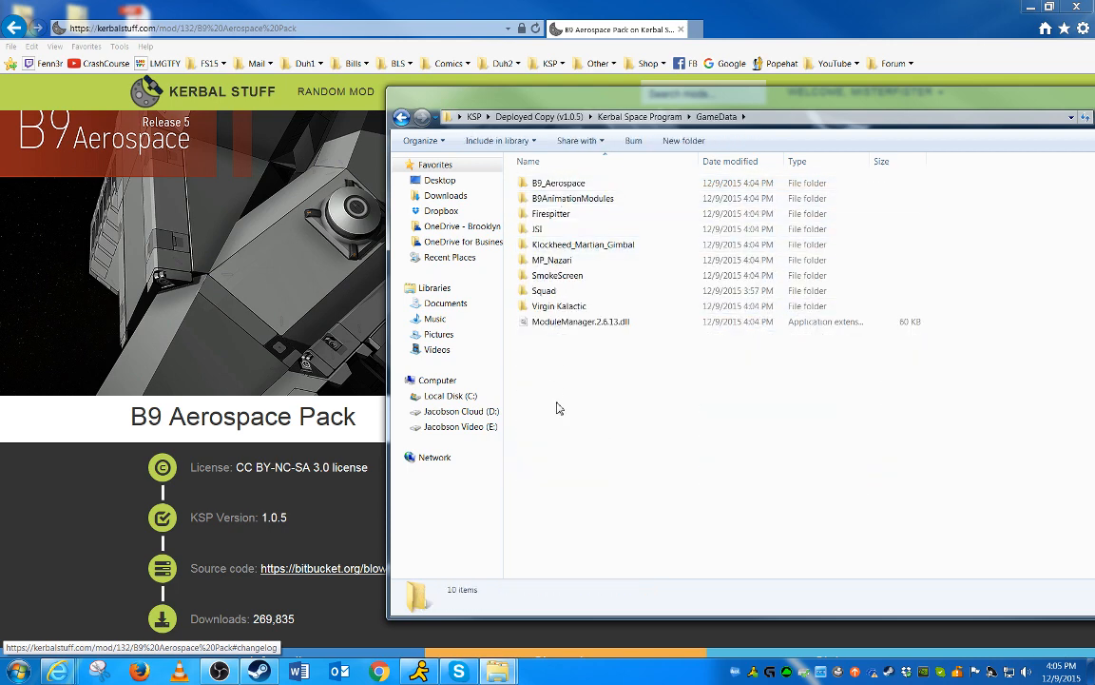
{"action": "key", "text": "BackSpace"}
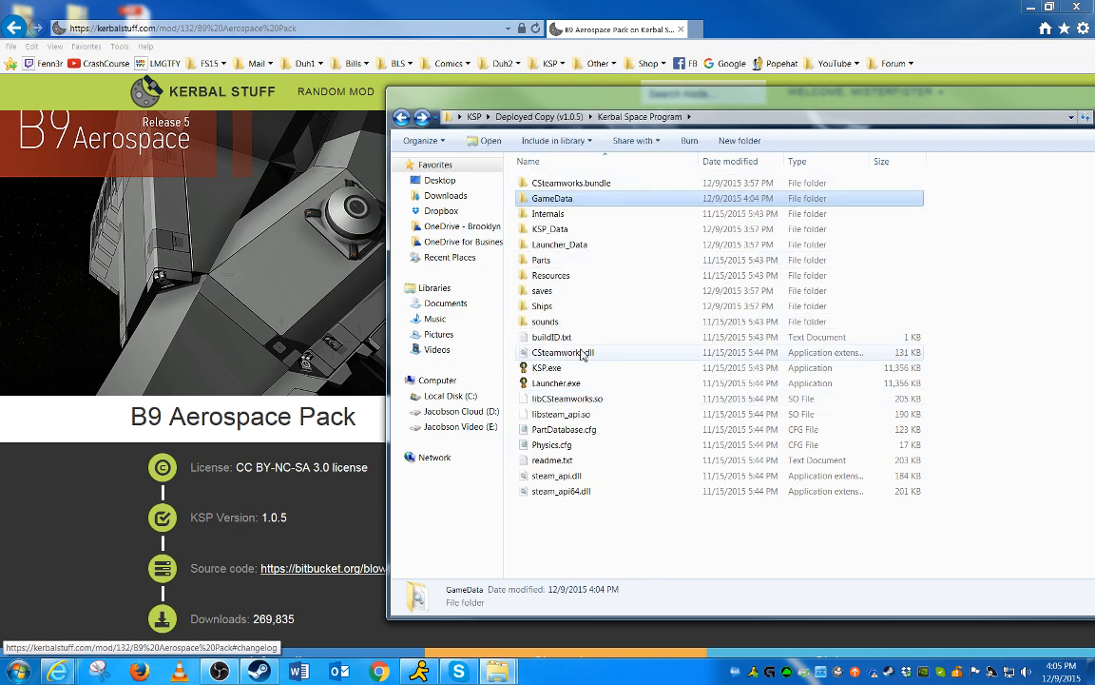
{"action": "key", "text": "Return"}
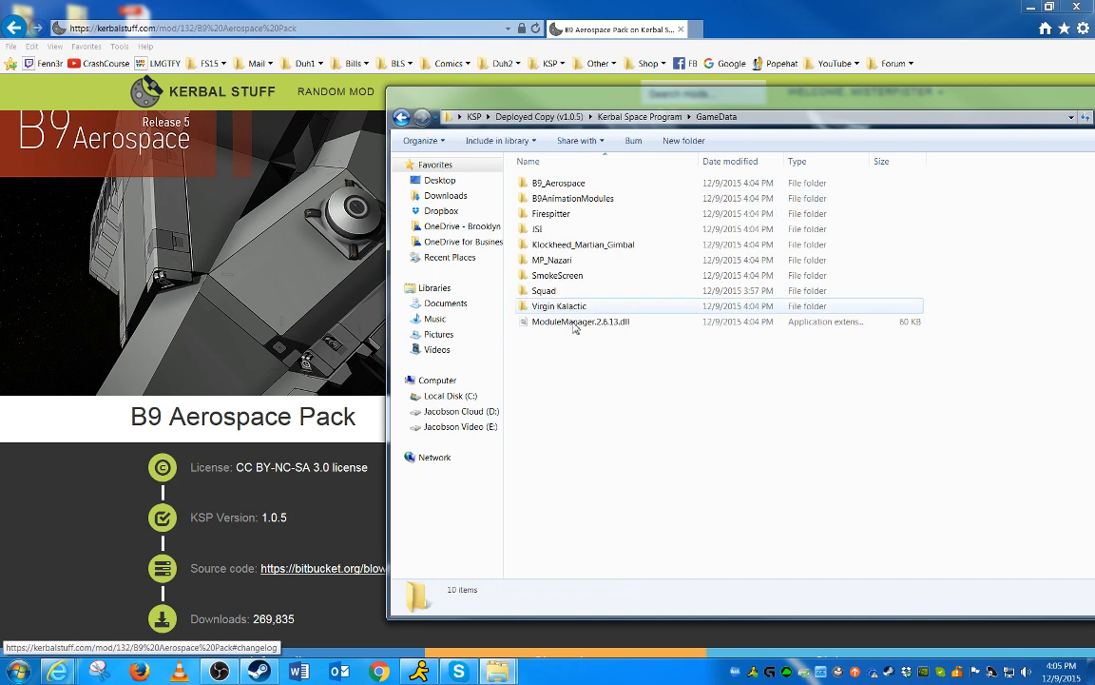
{"action": "right_click", "coordinate": [559, 386]}
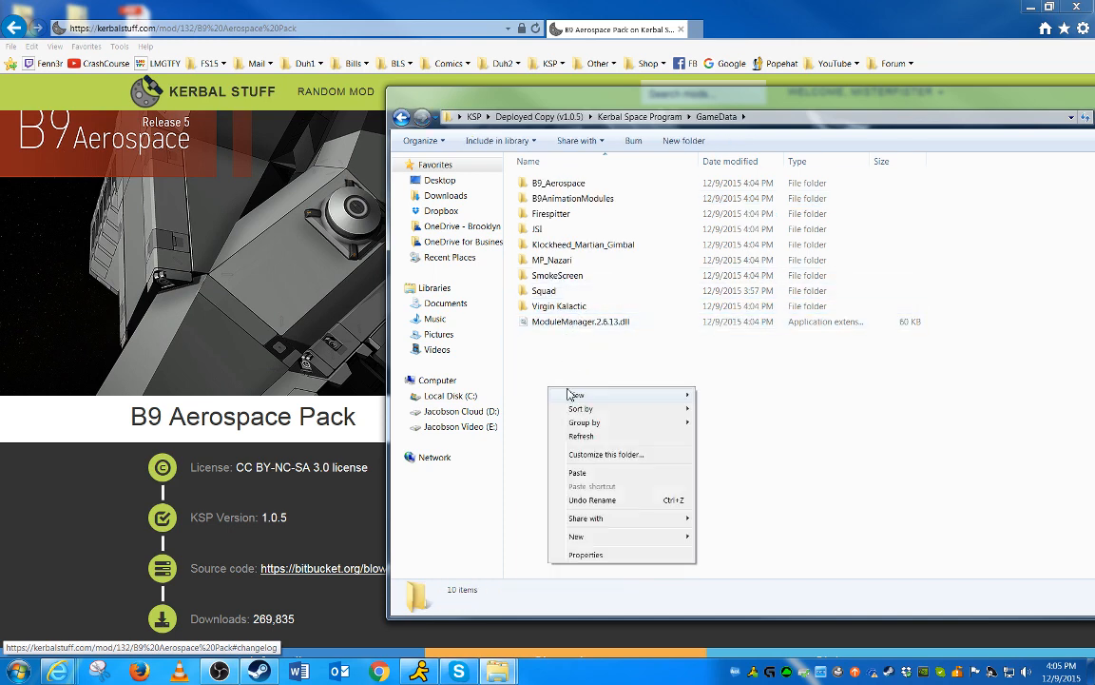
{"action": "left_click", "coordinate": [591, 473]}
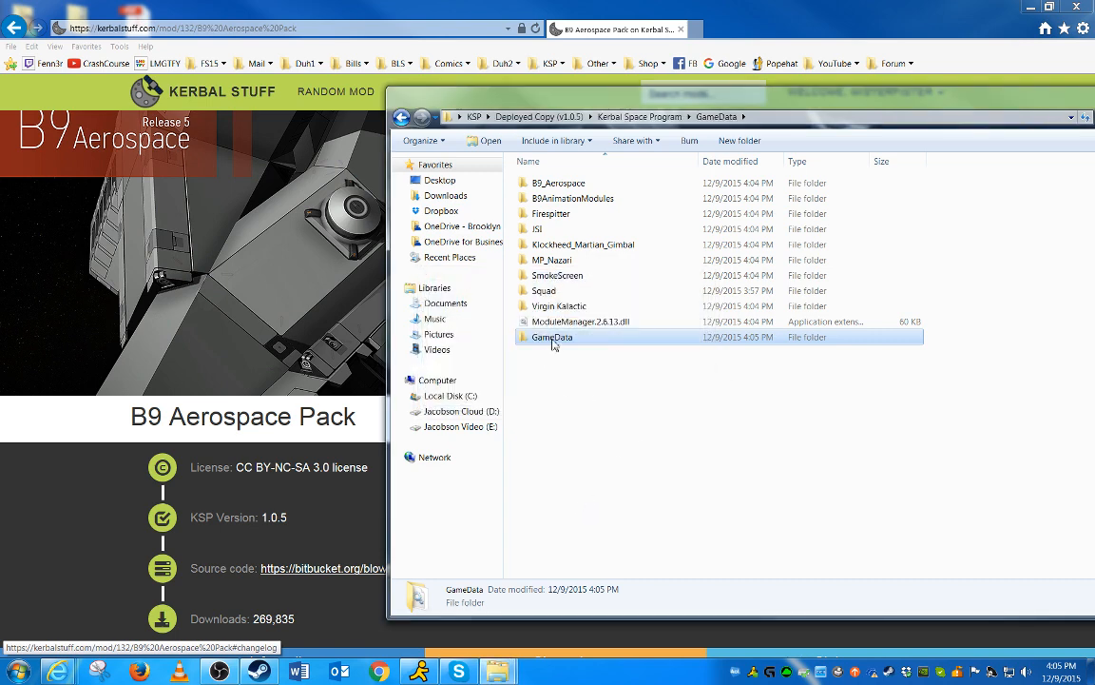
Open the nested GameData folder to inspect its contents
{"action": "double_click", "coordinate": [552, 338]}
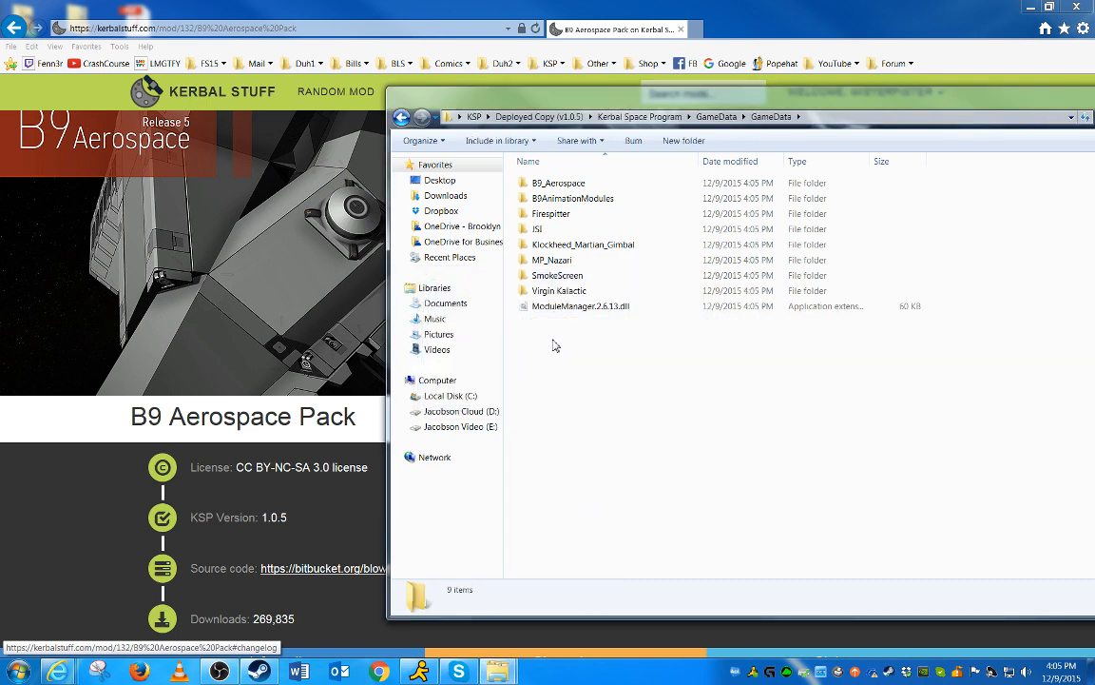
{"action": "key", "text": "BackSpace"}
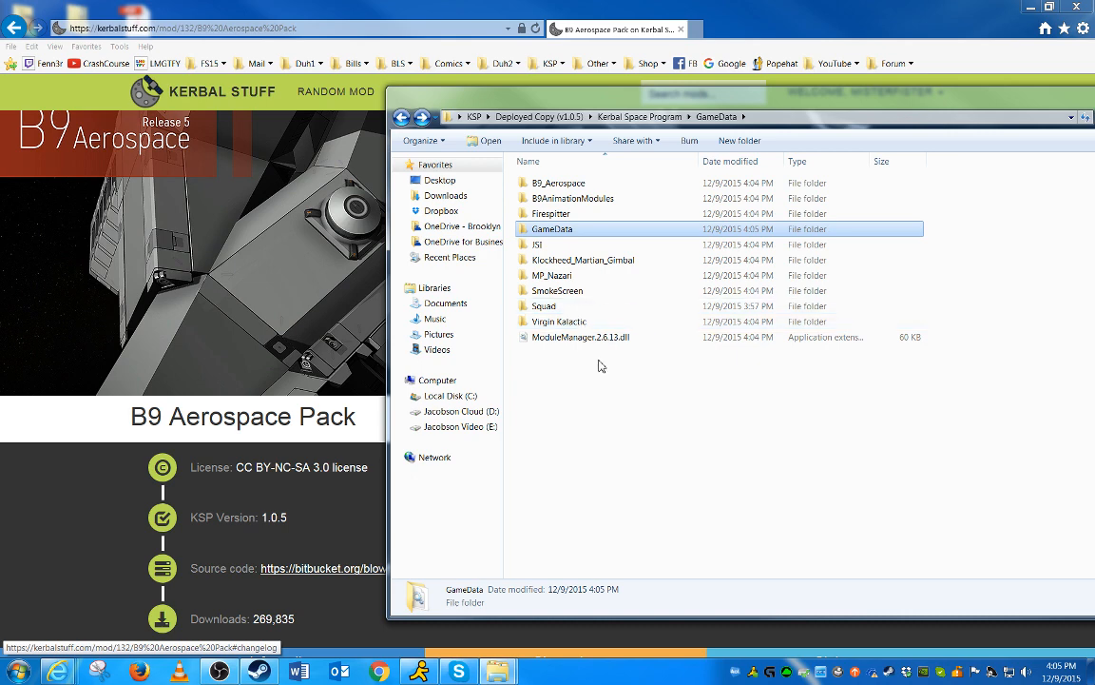
{"action": "left_click", "coordinate": [639, 116]}
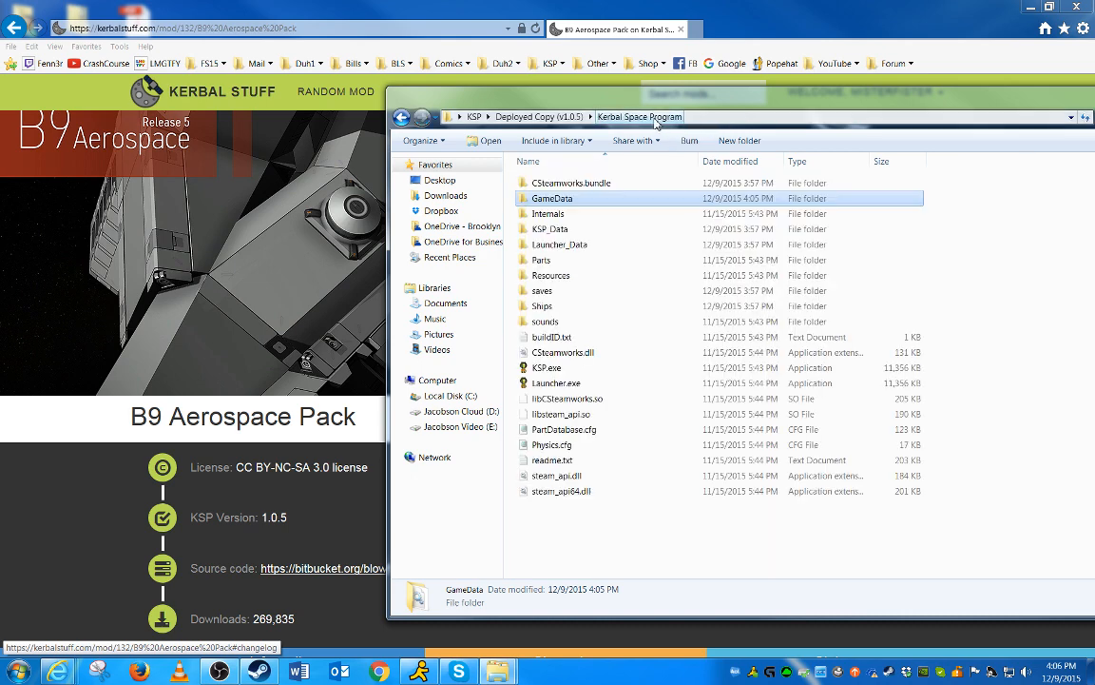
{"action": "double_click", "coordinate": [567, 203]}
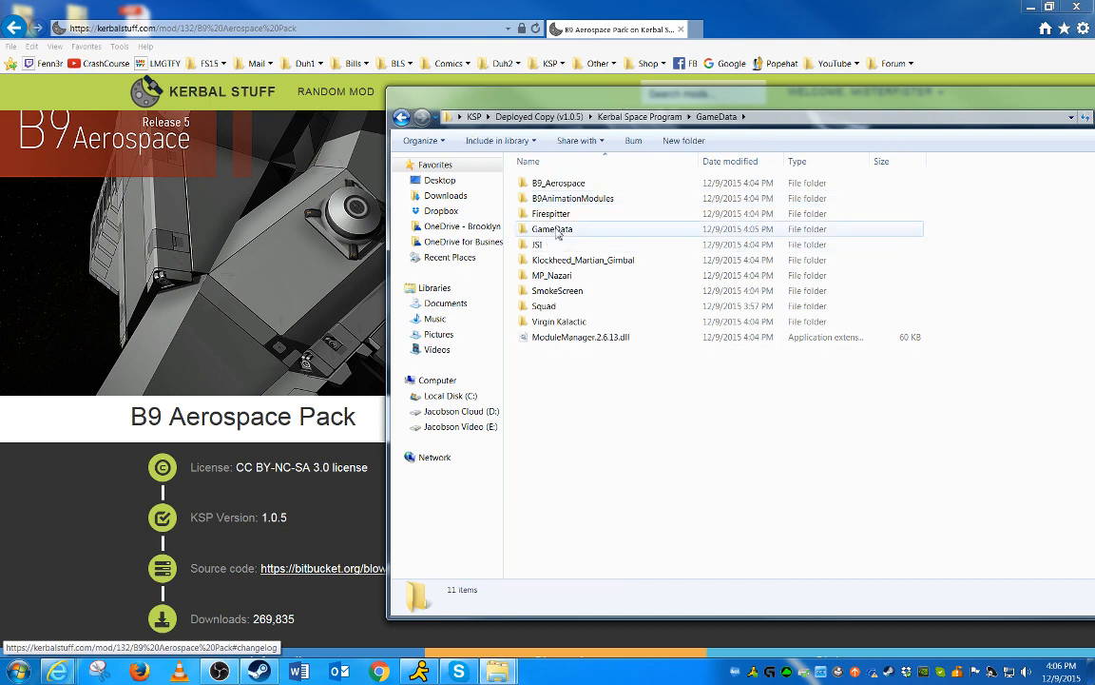
{"action": "left_click", "coordinate": [558, 233]}
{"action": "double_click", "coordinate": [558, 233]}
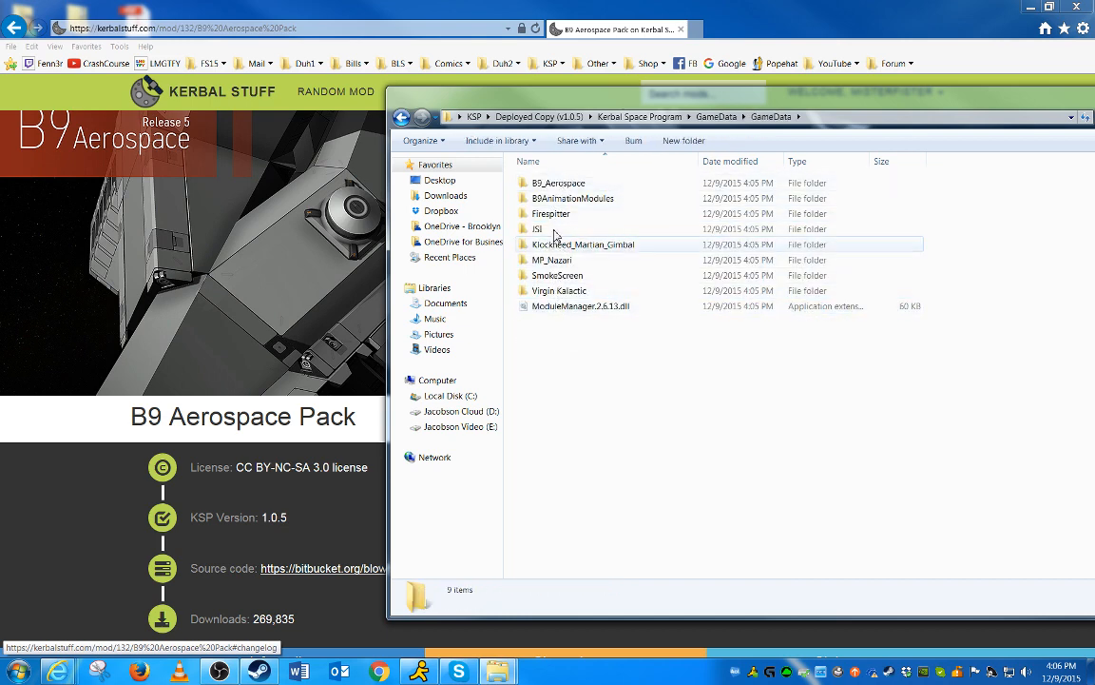
{"action": "left_click", "coordinate": [561, 308]}
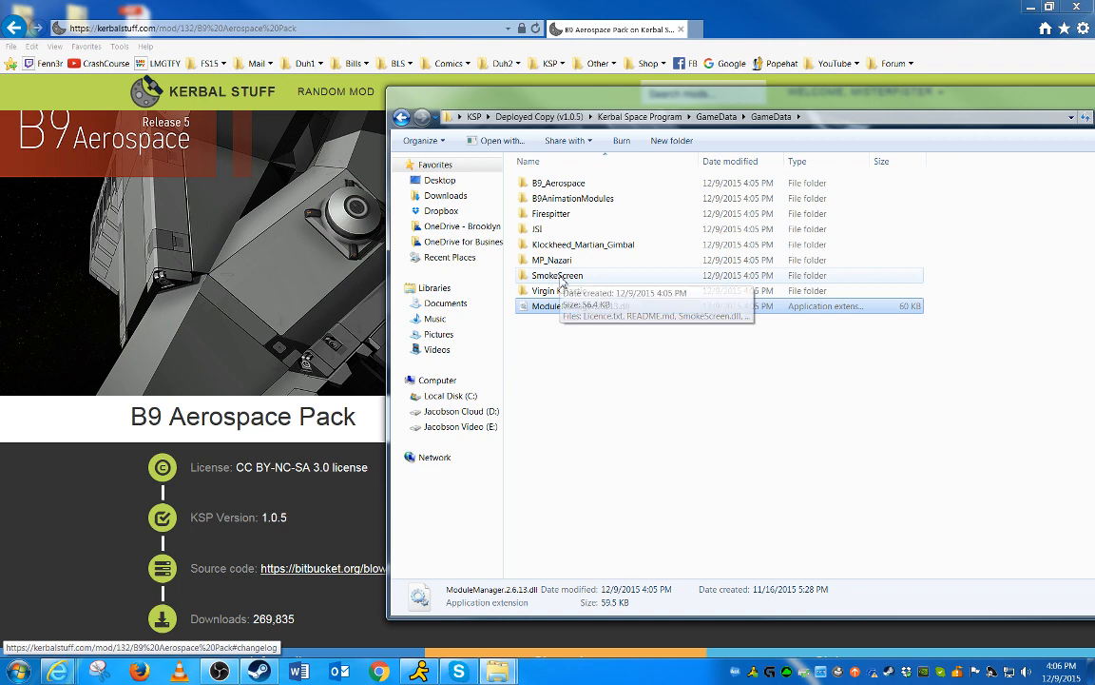
{"action": "key", "text": "alt+Up"}
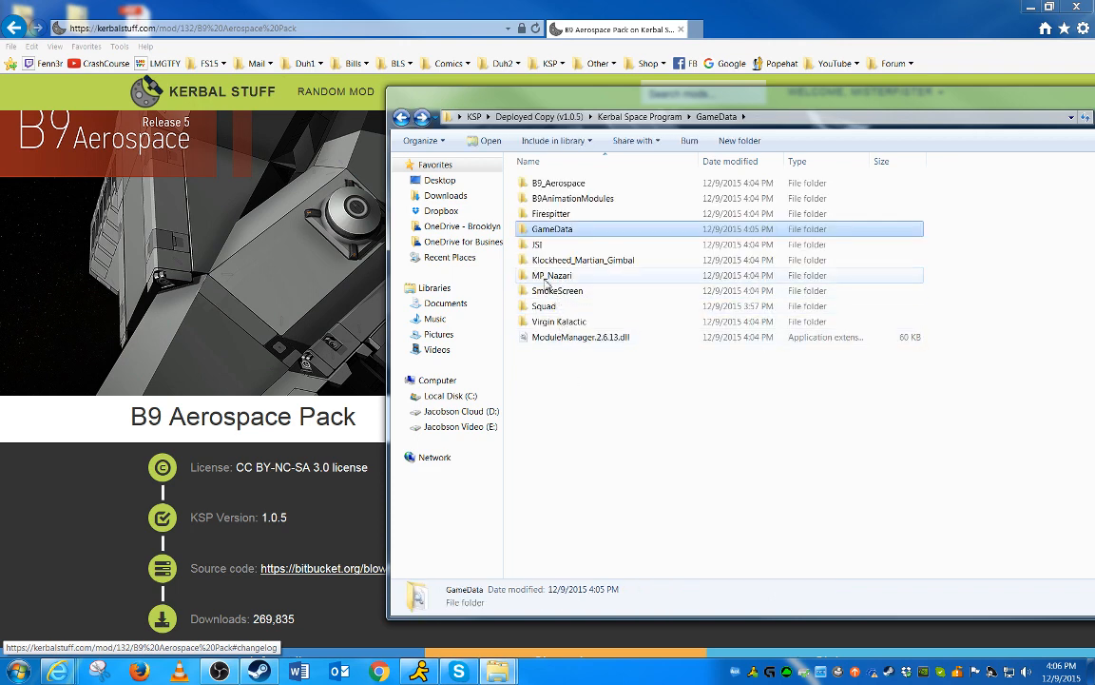
Delete the nested GameData folder from the game's GameData folder
{"action": "mouse_move", "coordinate": [564, 228]}
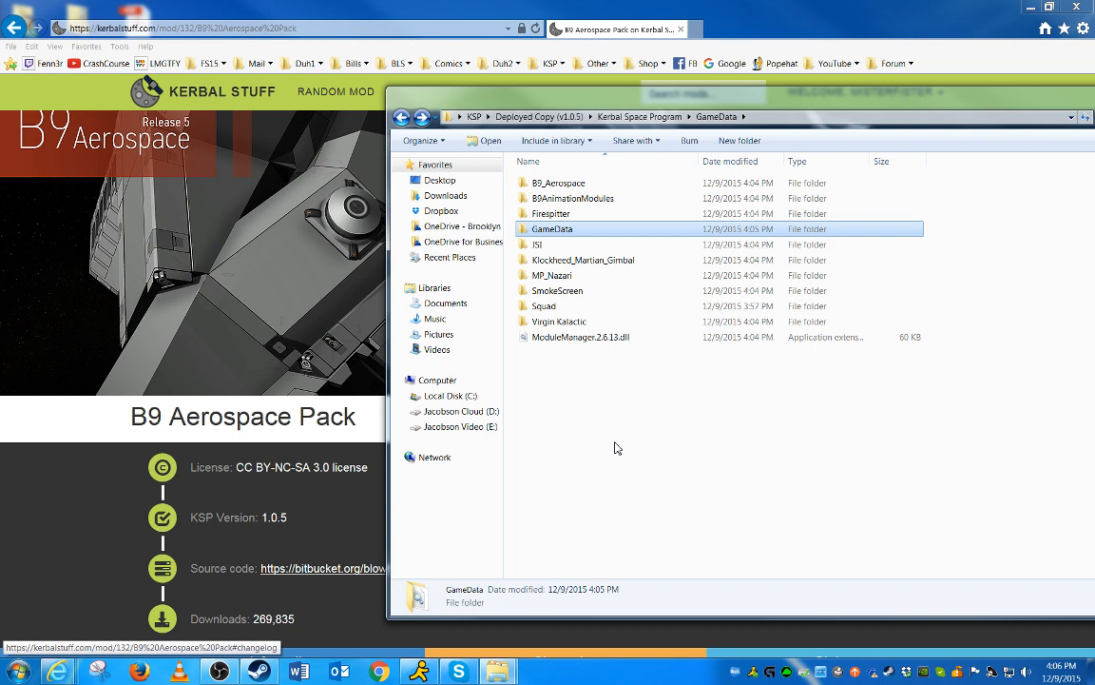
{"action": "right_click", "coordinate": [574, 237]}
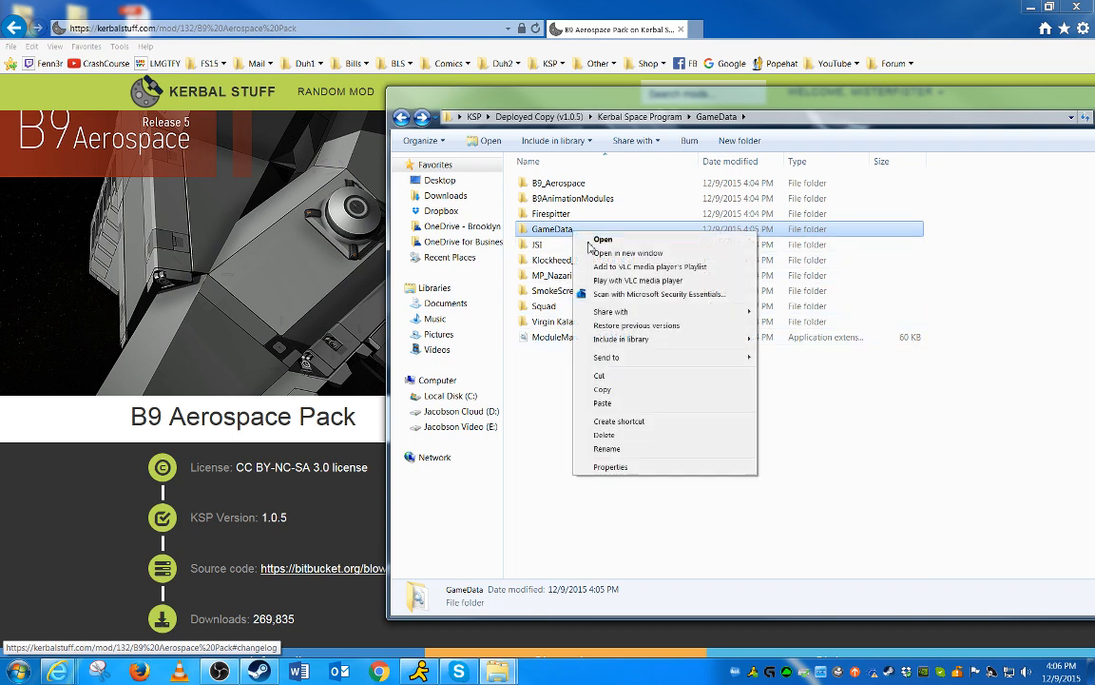
{"action": "left_click", "coordinate": [615, 438]}
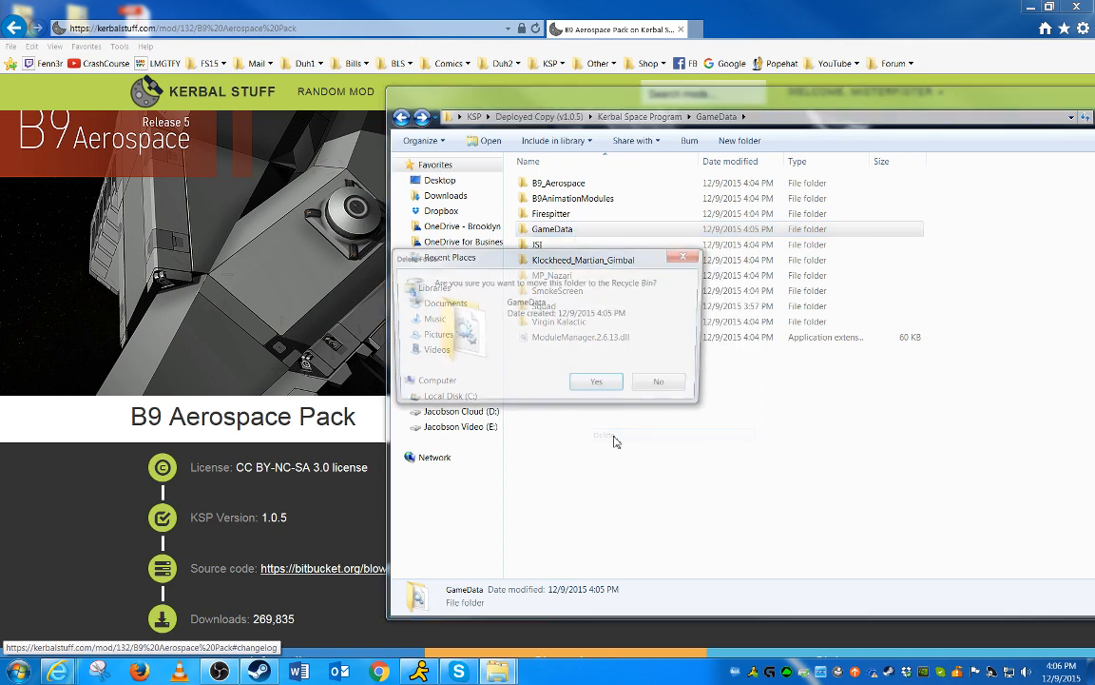
{"action": "left_click", "coordinate": [600, 386]}
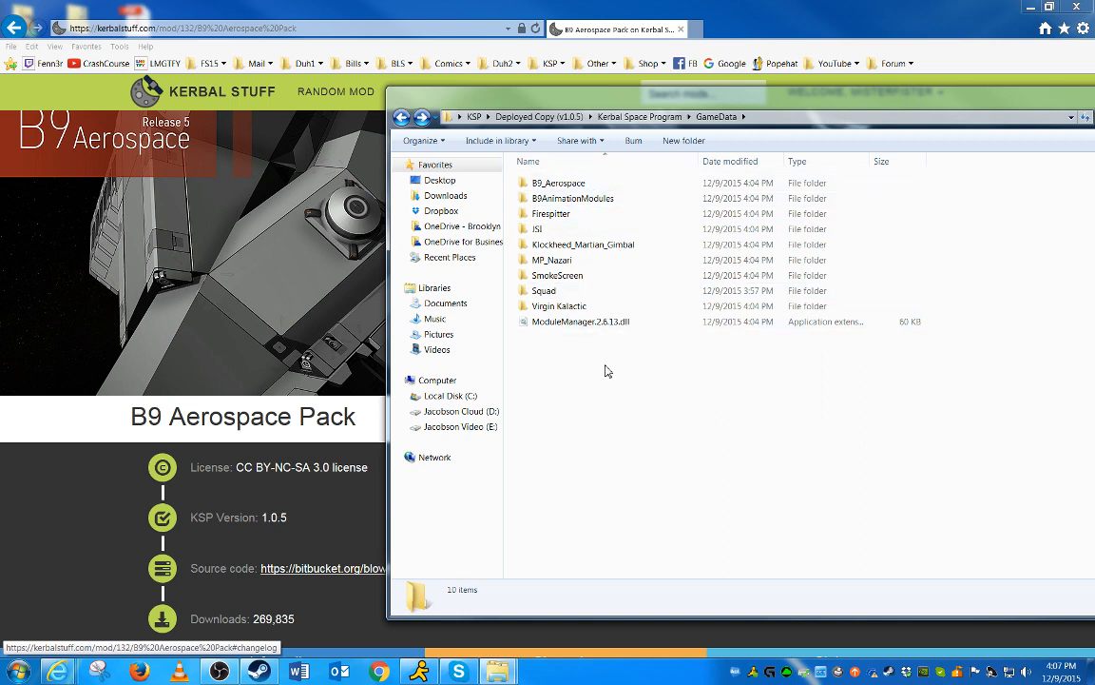
Compare the zip's GameData contents with the installed GameData folder, returning to the KSP folder
{"action": "left_click", "coordinate": [546, 290]}
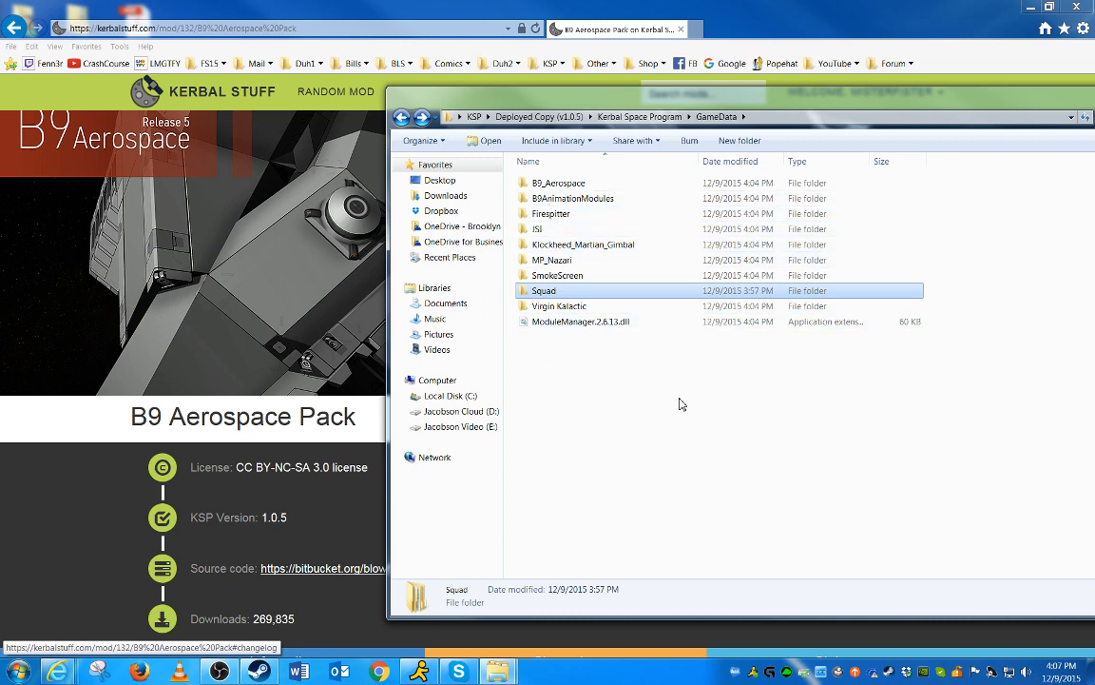
{"action": "key", "text": "alt+Left"}
{"action": "key", "text": "alt+Right"}
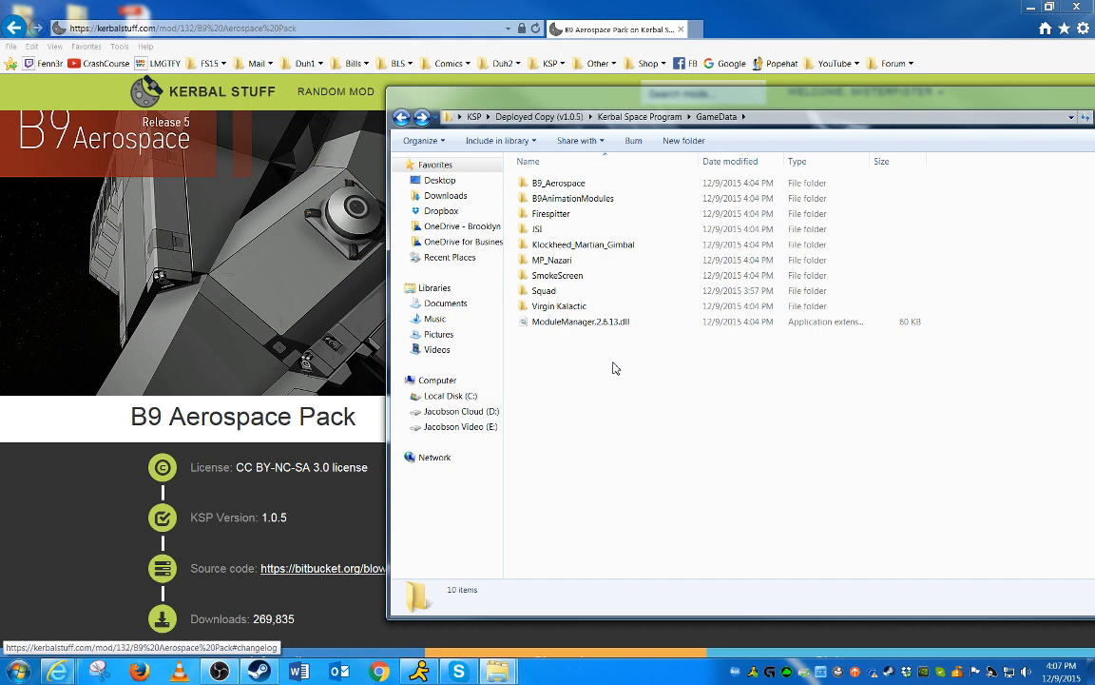
{"action": "key", "text": "alt+Left"}
{"action": "key", "text": "alt+Left"}
{"action": "key", "text": "alt+Left"}
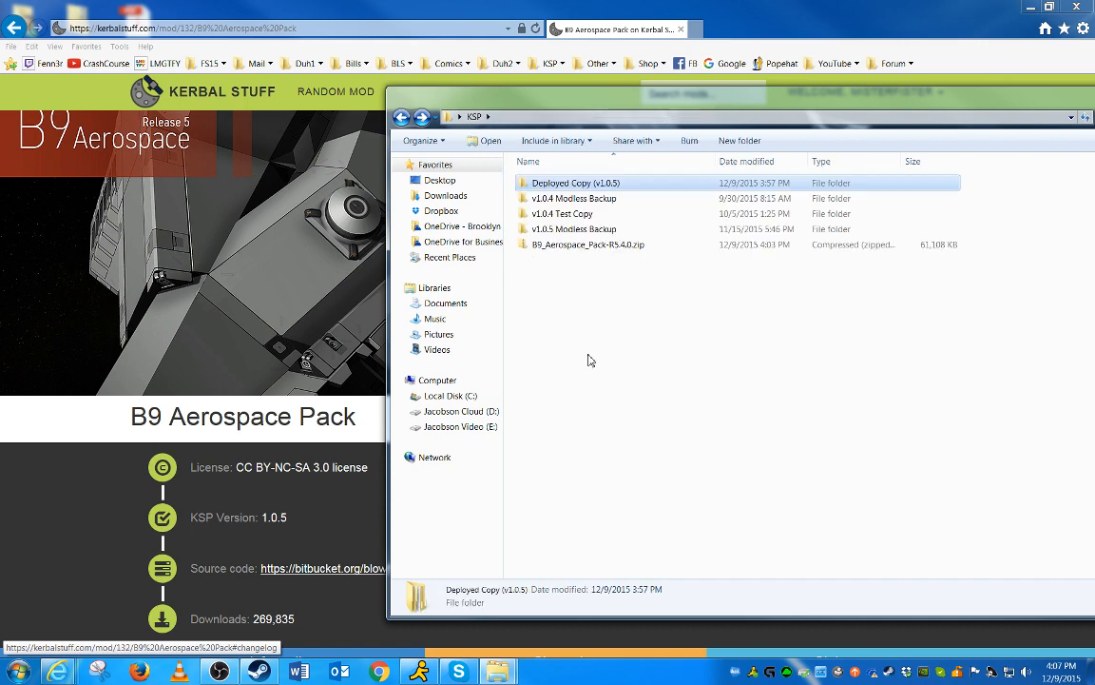
{"action": "double_click", "coordinate": [606, 247]}
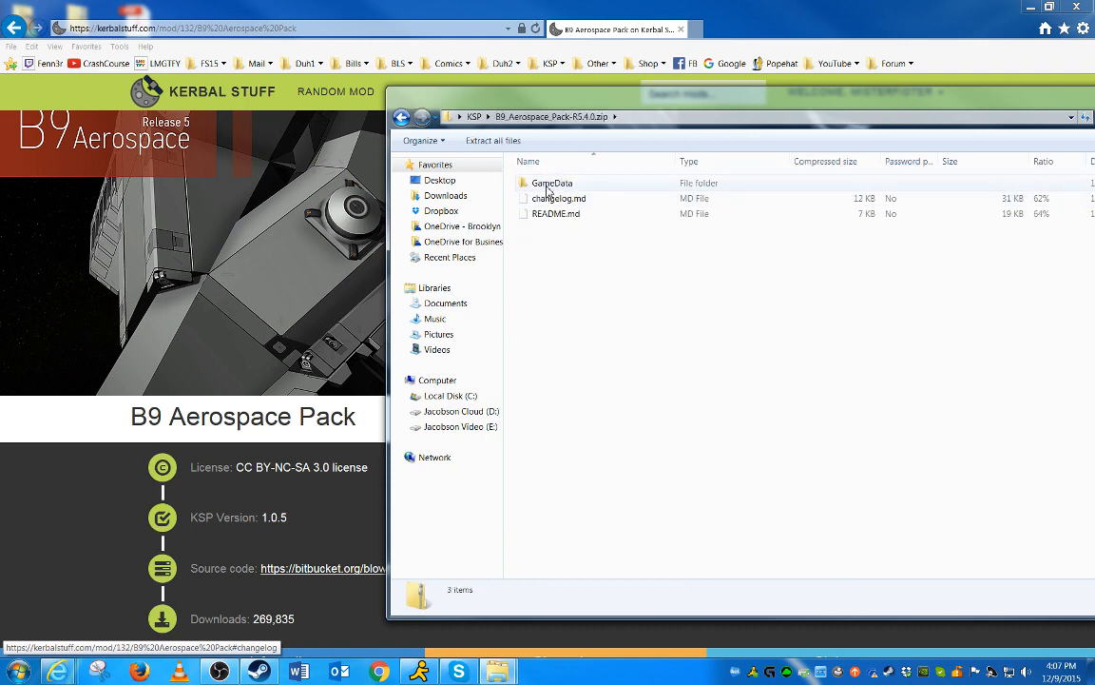
{"action": "double_click", "coordinate": [549, 187]}
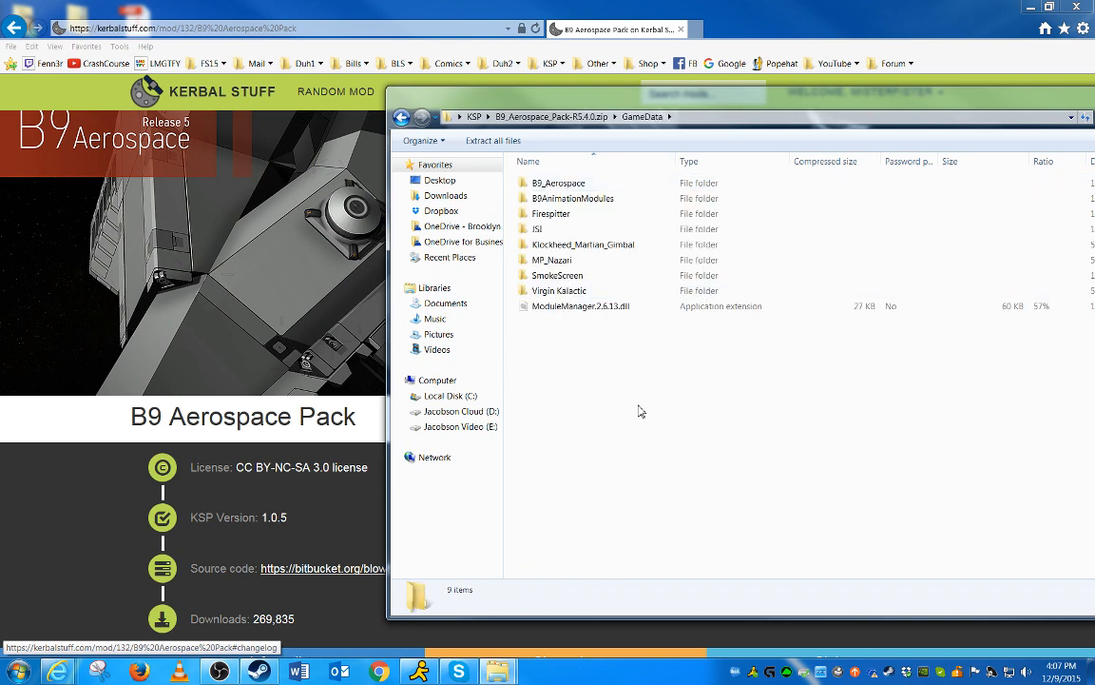
{"action": "key", "text": "BackSpace"}
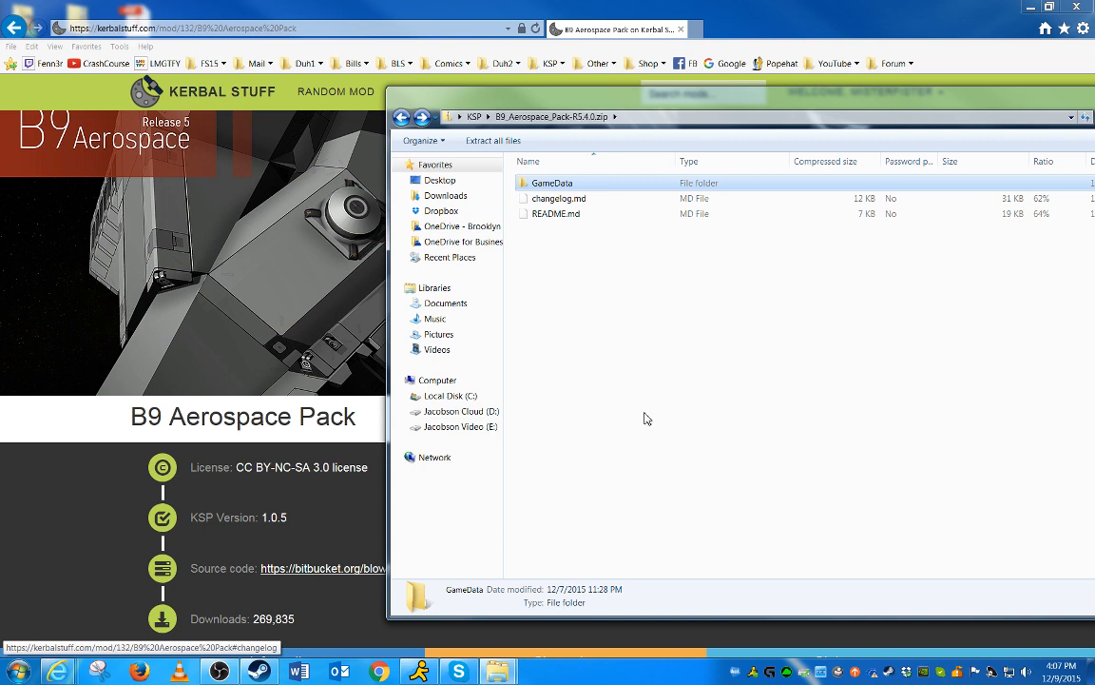
{"action": "double_click", "coordinate": [570, 190]}
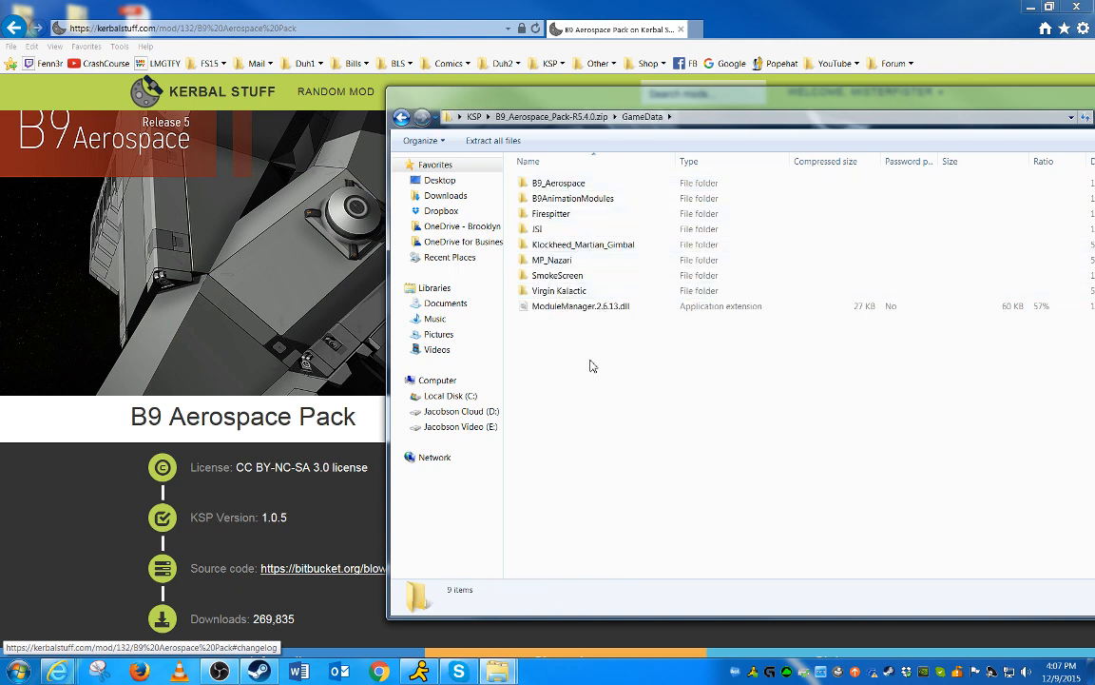
{"action": "key", "text": "BackSpace"}
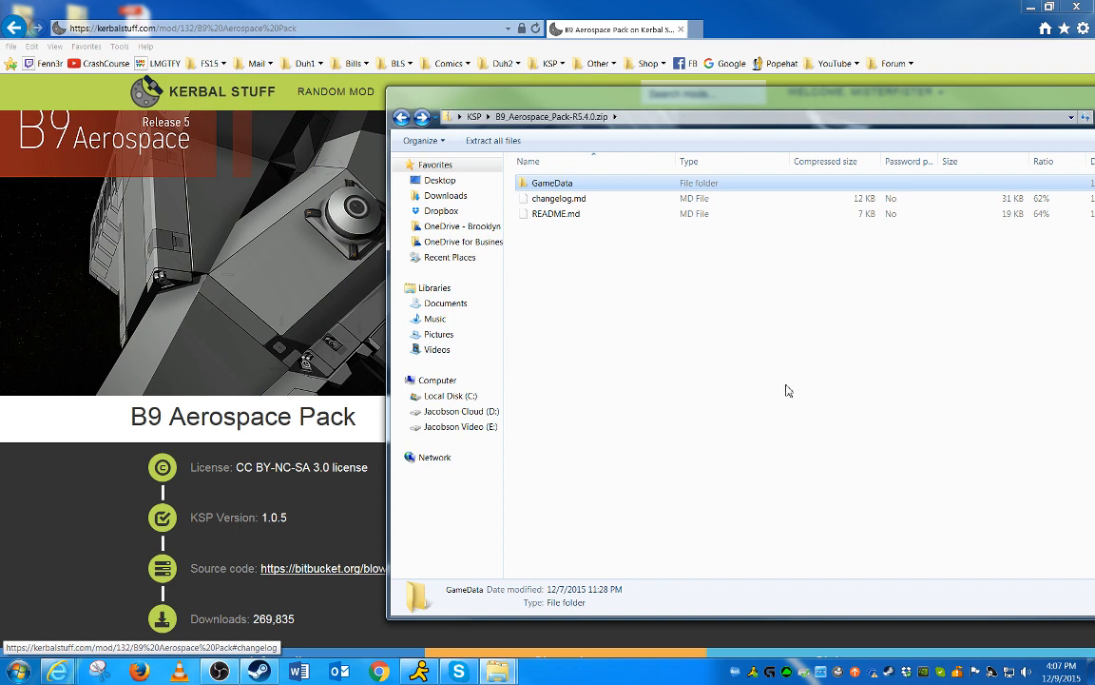
{"action": "left_click_drag", "start_coordinate": [739, 92], "coordinate": [632, 73]}
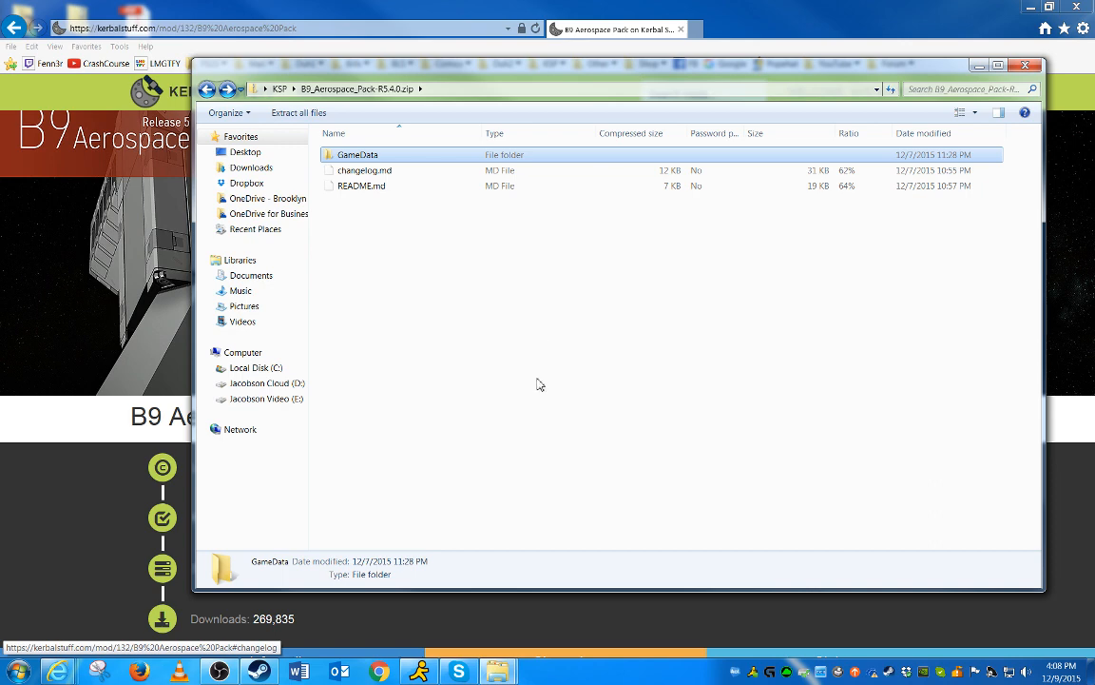
{"action": "key", "text": "BackSpace"}
{"action": "key", "text": "BackSpace"}
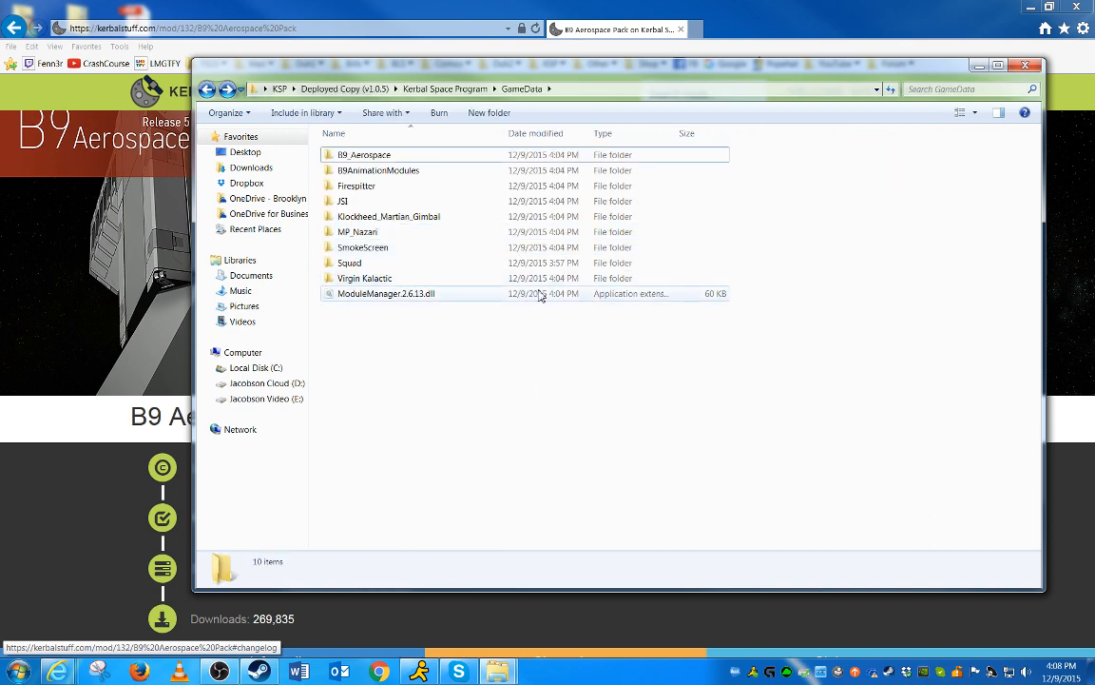
{"action": "key", "text": "BackSpace"}
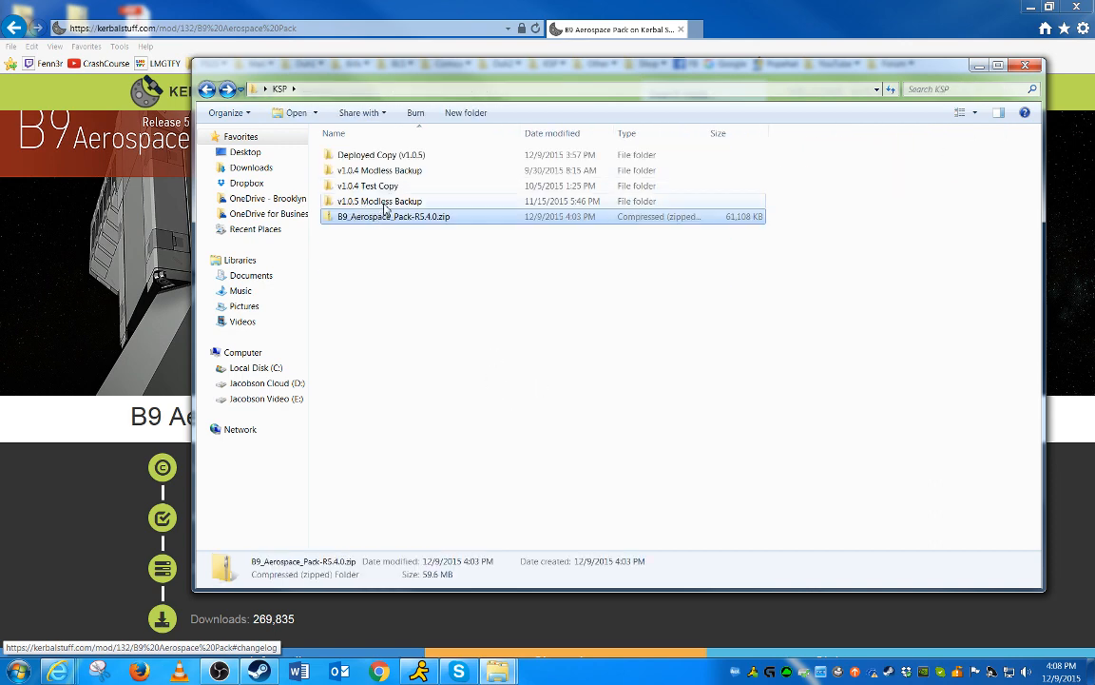
Browse into the saves folder of Deployed Copy (v1.0.5)'s Kerbal Space Program folder
{"action": "left_click", "coordinate": [350, 201]}
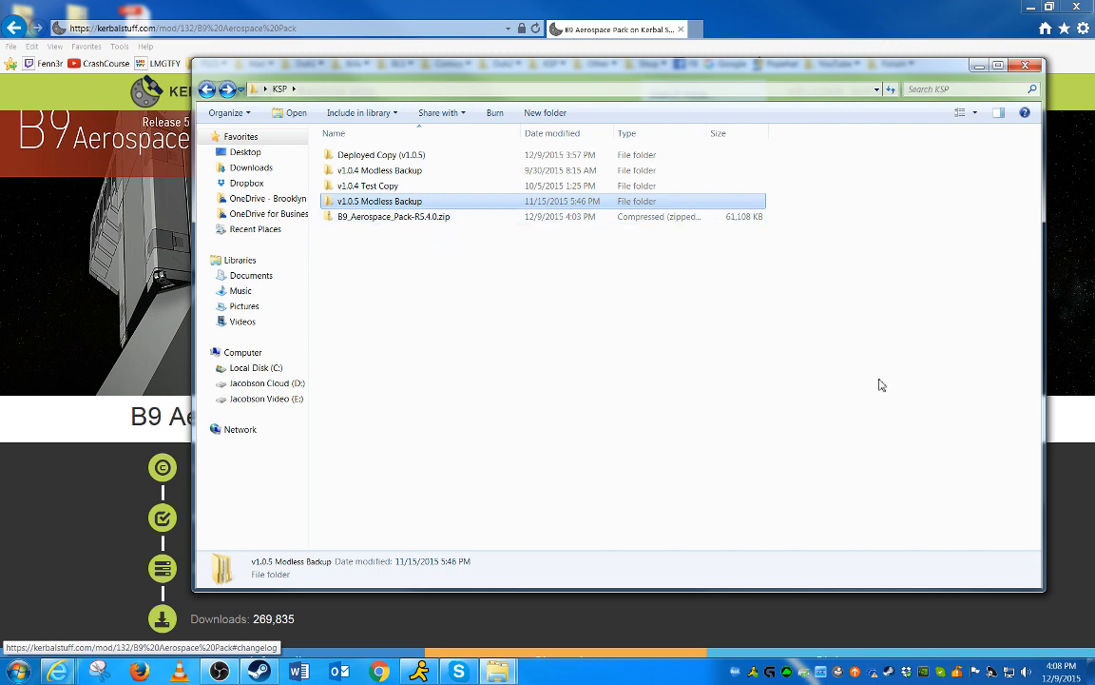
{"action": "left_click", "coordinate": [406, 158]}
{"action": "double_click", "coordinate": [406, 158]}
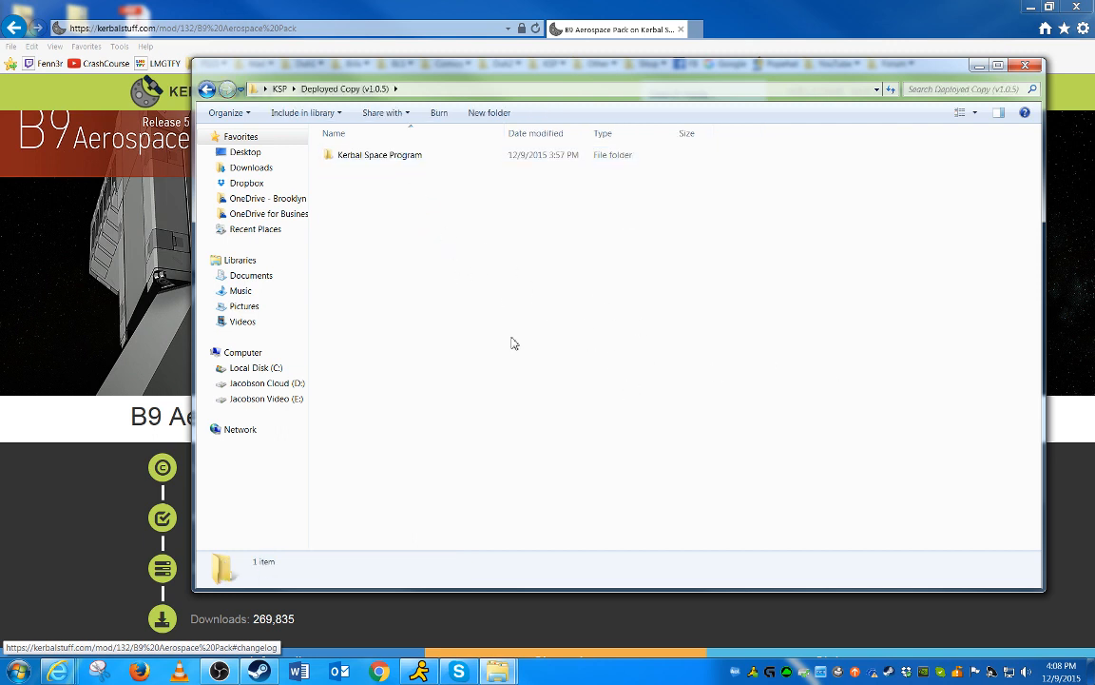
{"action": "double_click", "coordinate": [394, 157]}
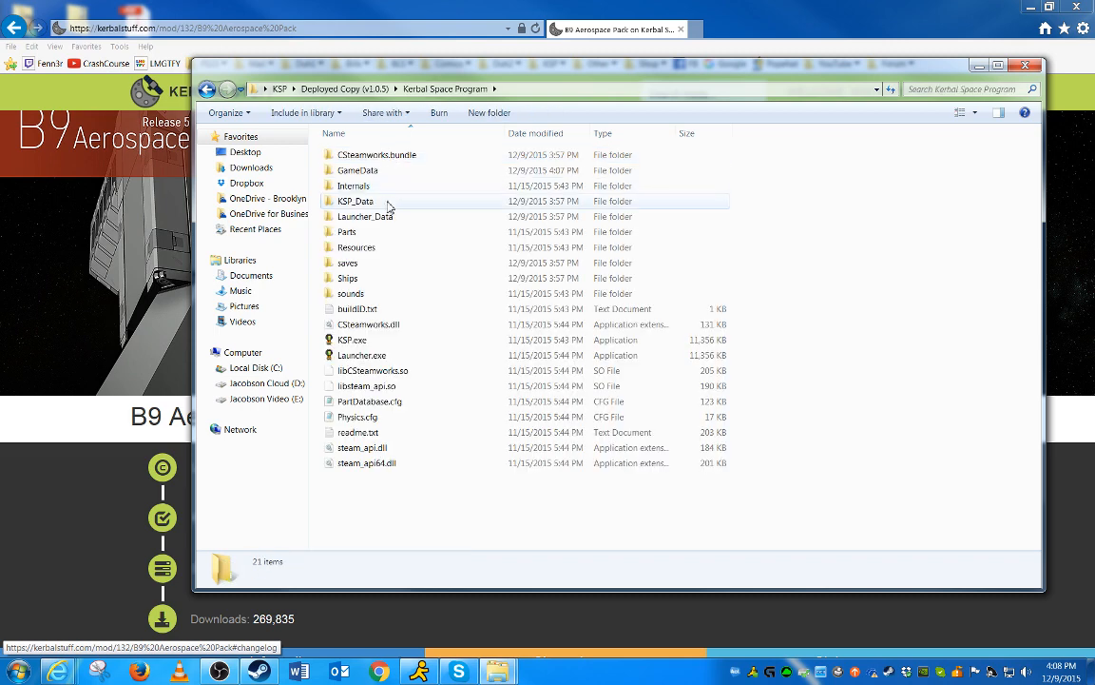
{"action": "double_click", "coordinate": [350, 263]}
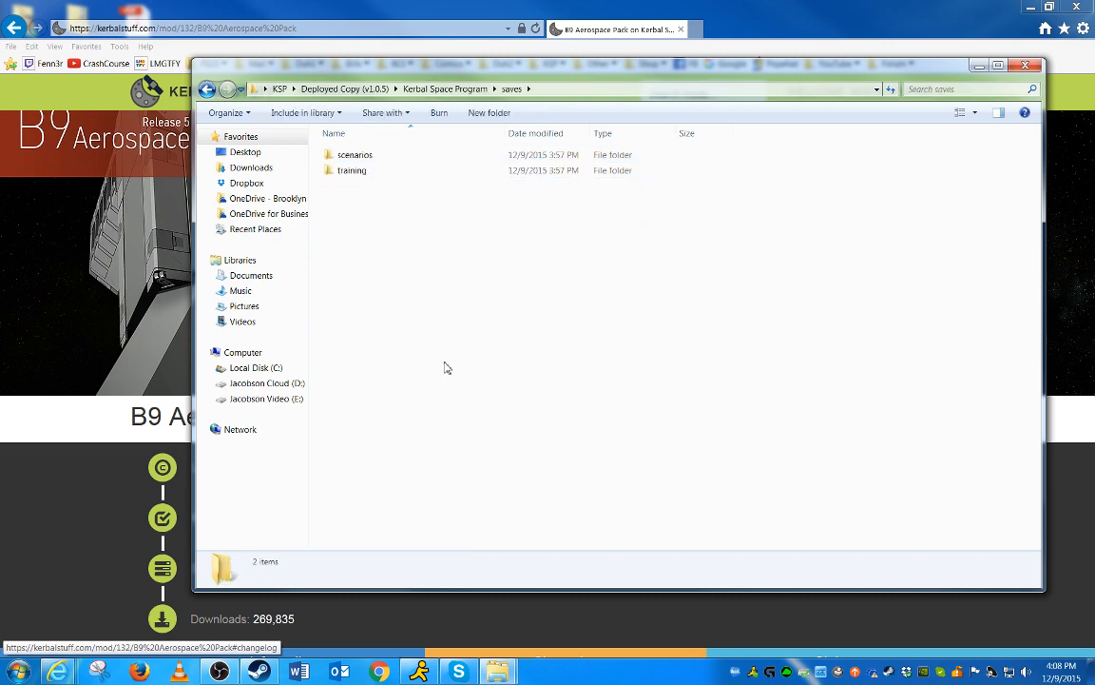
{"action": "key", "text": "BackSpace"}
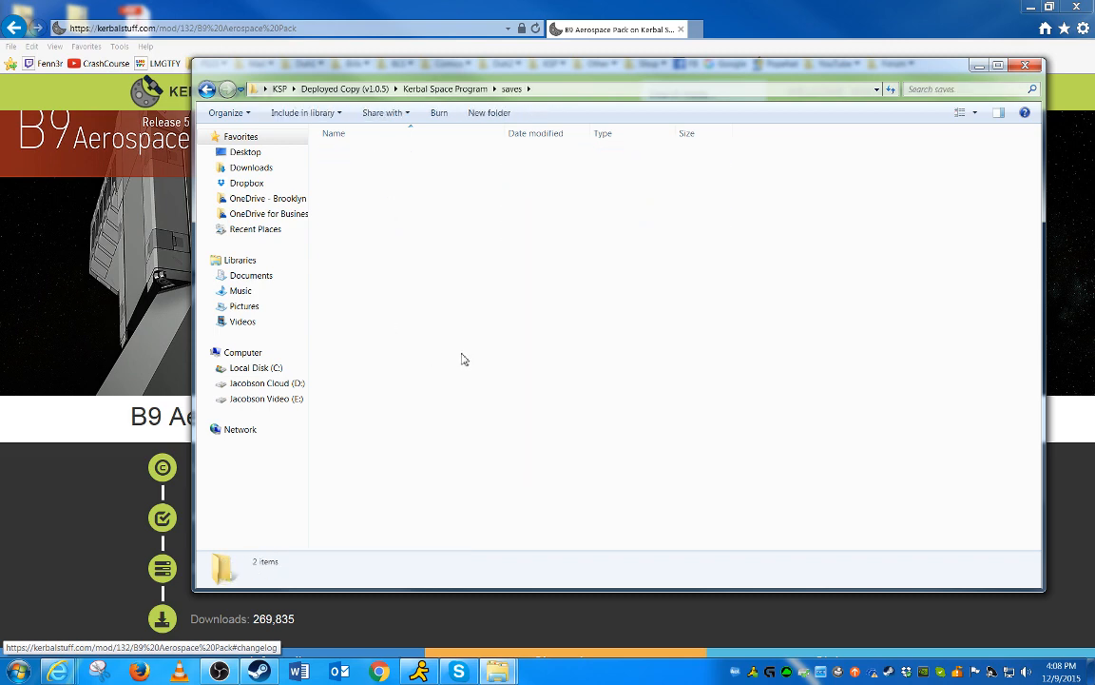